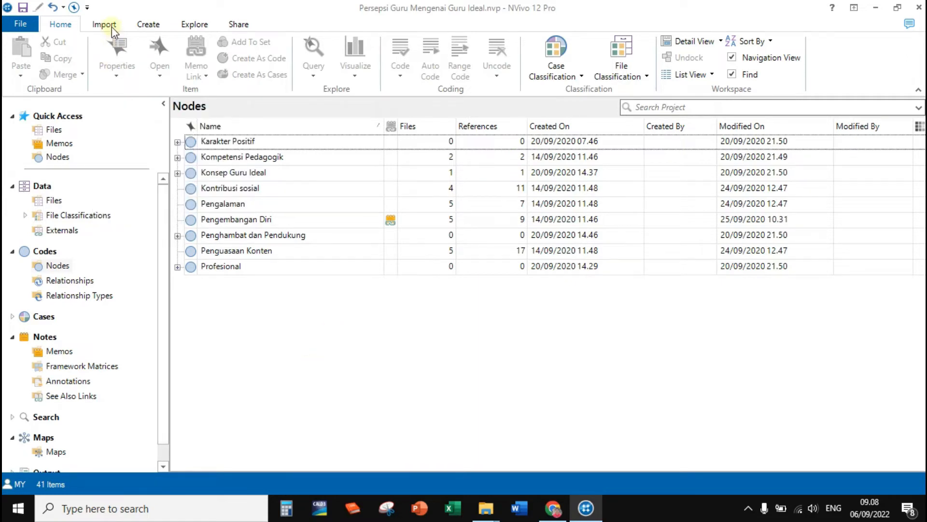
Create a new project map named "Konsep Guru Ideal" with the description left empty.
{"action": "left_click", "coordinate": [195, 25]}
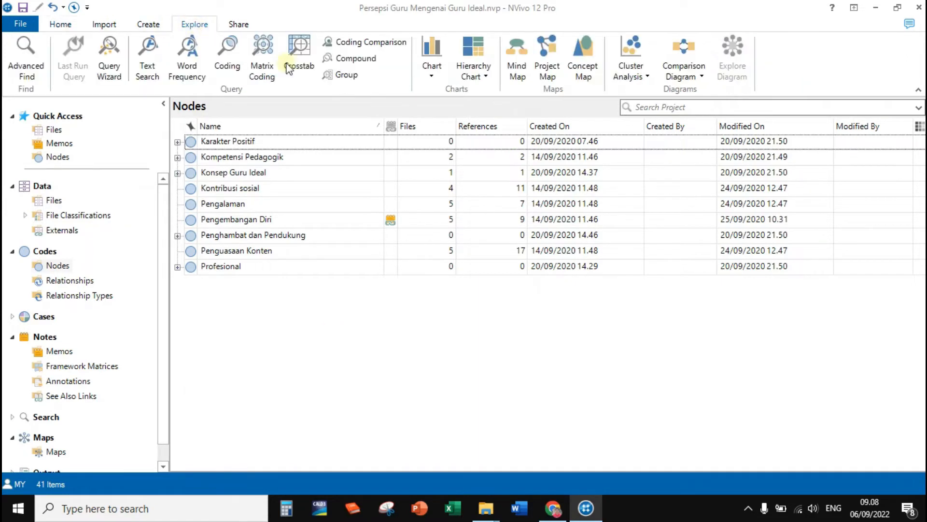
{"action": "left_click", "coordinate": [552, 44]}
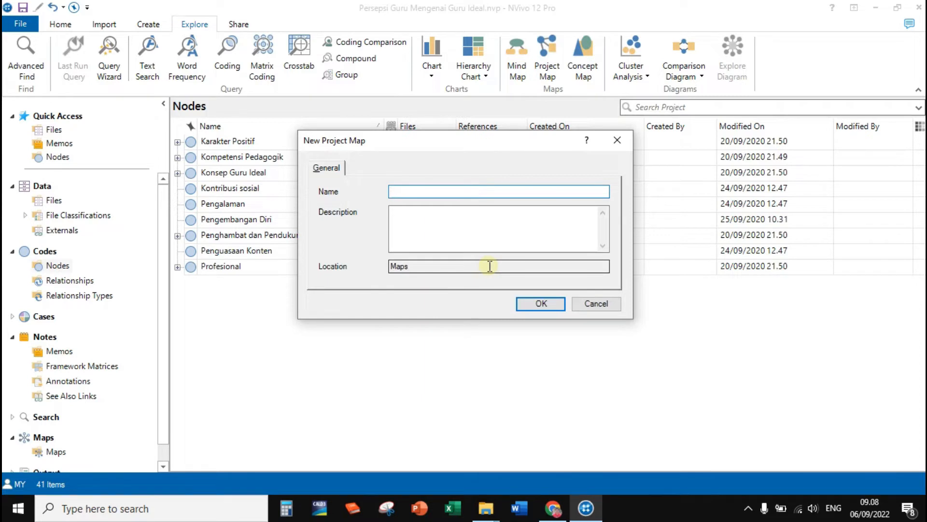
{"action": "type", "text": "Konsep Guru Ideal"}
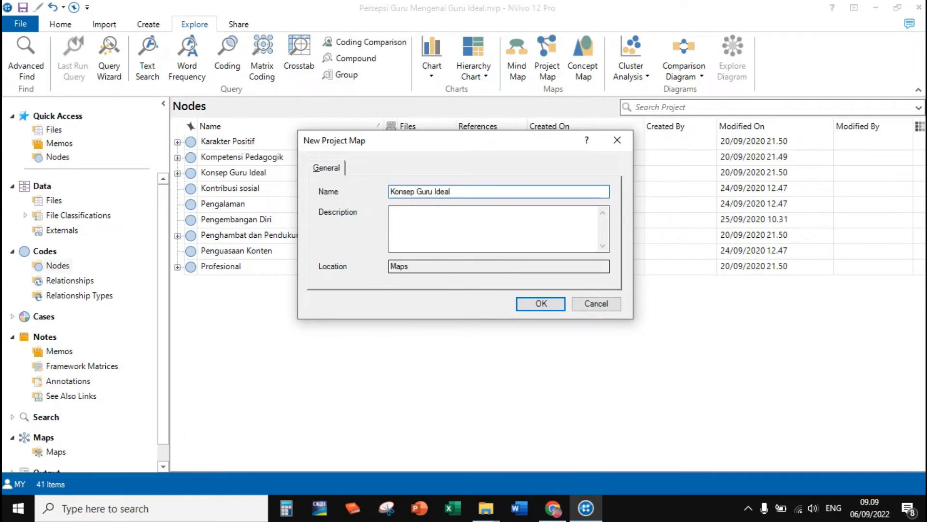
{"action": "left_click_drag", "start_coordinate": [439, 143], "coordinate": [560, 134]}
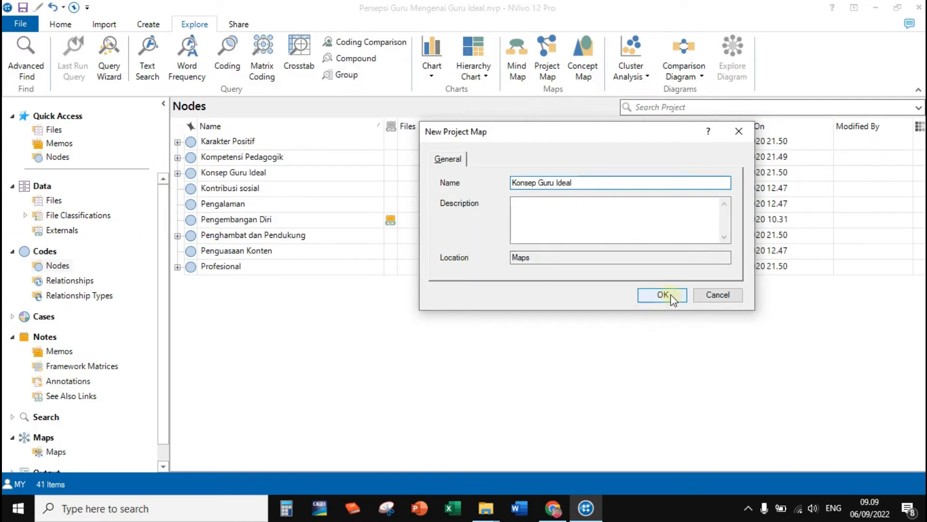
{"action": "left_click", "coordinate": [580, 222]}
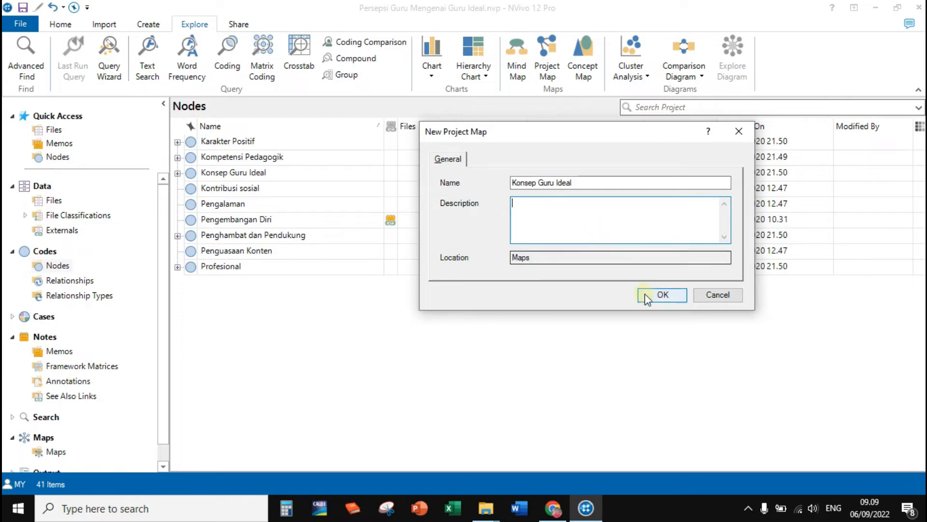
{"action": "left_click", "coordinate": [657, 294]}
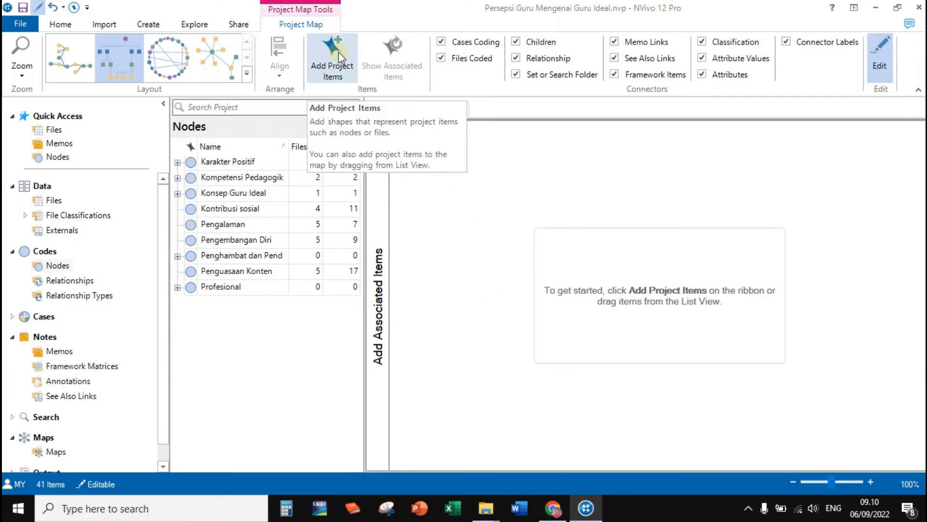
Expand the Konsep Guru Ideal node in the node list and add the parent node to the empty map.
{"action": "left_click", "coordinate": [264, 340]}
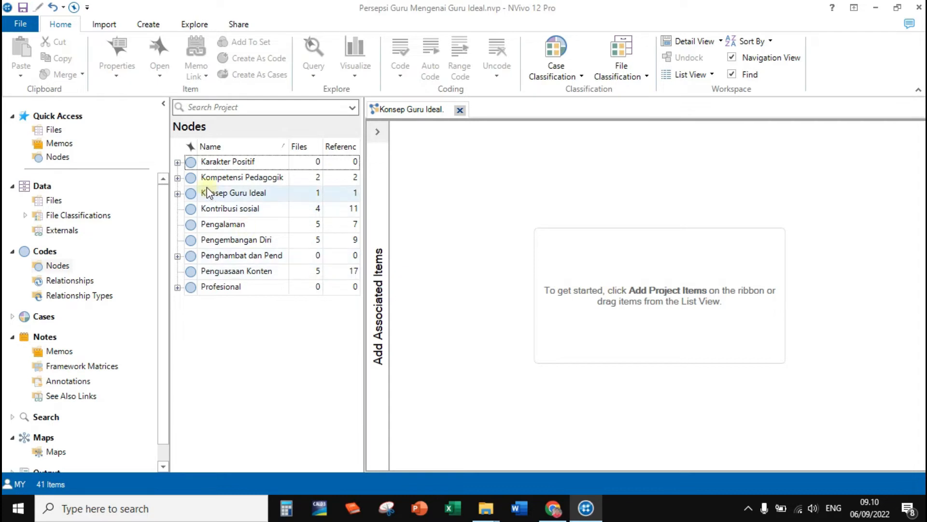
{"action": "left_click", "coordinate": [177, 193]}
{"action": "left_click", "coordinate": [221, 193]}
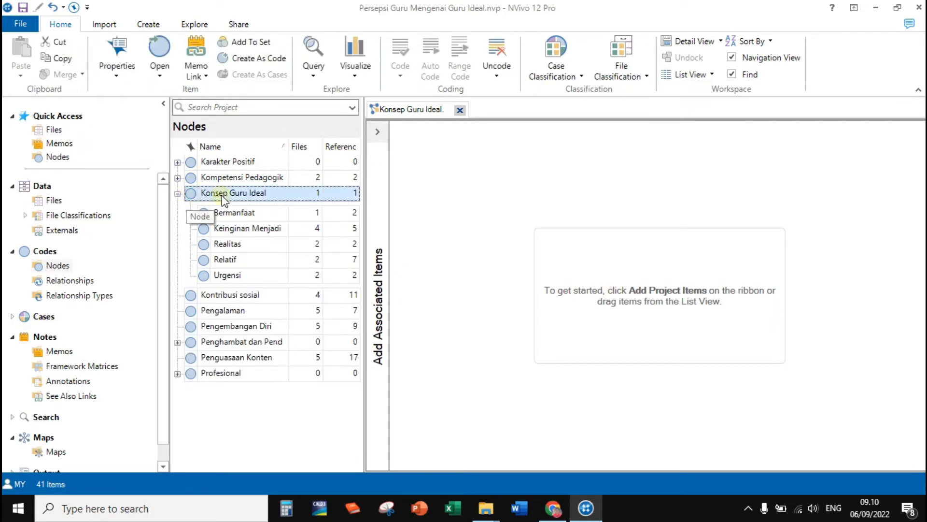
{"action": "left_click_drag", "start_coordinate": [221, 195], "coordinate": [575, 225]}
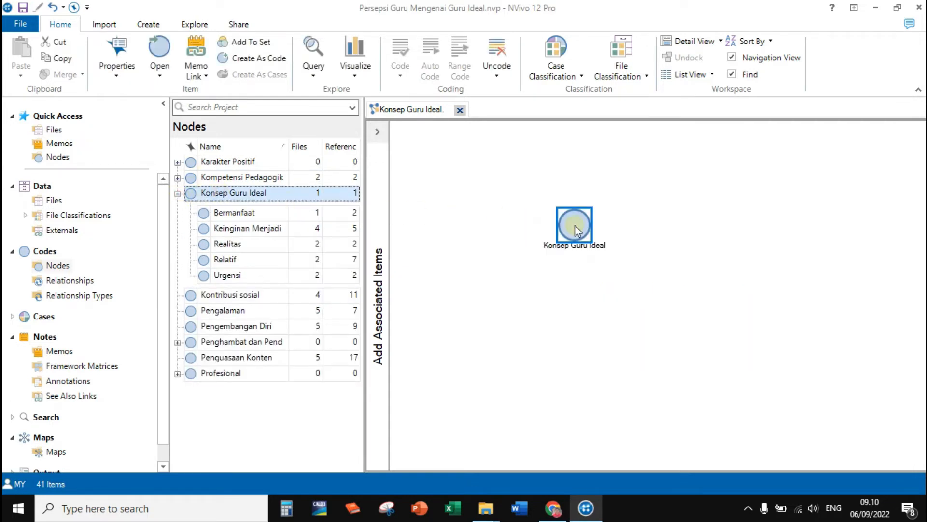
Add the five child nodes from Bermanfaat to Urgensi to the map and place Konsep Guru Ideal centrally above them.
{"action": "left_click", "coordinate": [238, 213]}
{"action": "left_click", "coordinate": [239, 278], "text": "shift"}
{"action": "left_click_drag", "start_coordinate": [228, 228], "coordinate": [614, 318]}
{"action": "left_click_drag", "start_coordinate": [575, 226], "coordinate": [668, 221]}
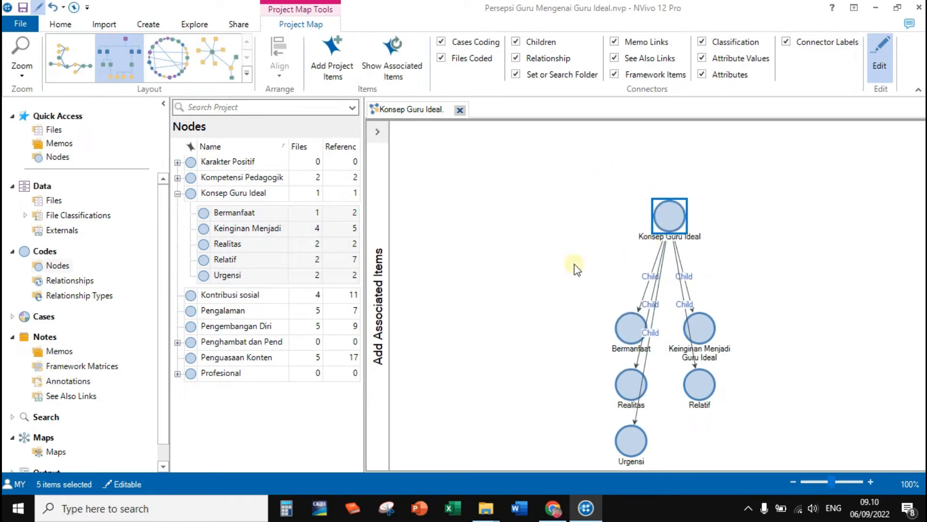
Apply the circular layout and spread the child nodes in an arc facing the Konsep Guru Ideal node.
{"action": "left_click", "coordinate": [177, 62]}
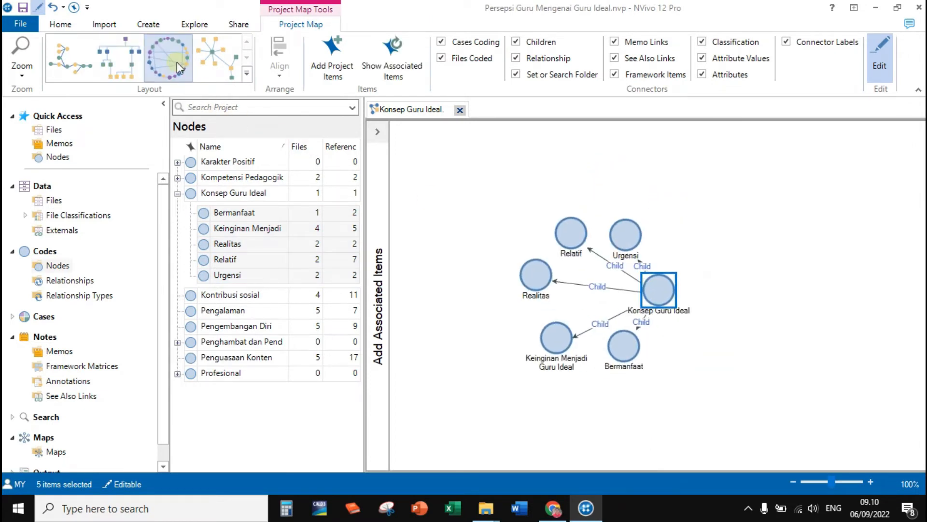
{"action": "left_click", "coordinate": [694, 183]}
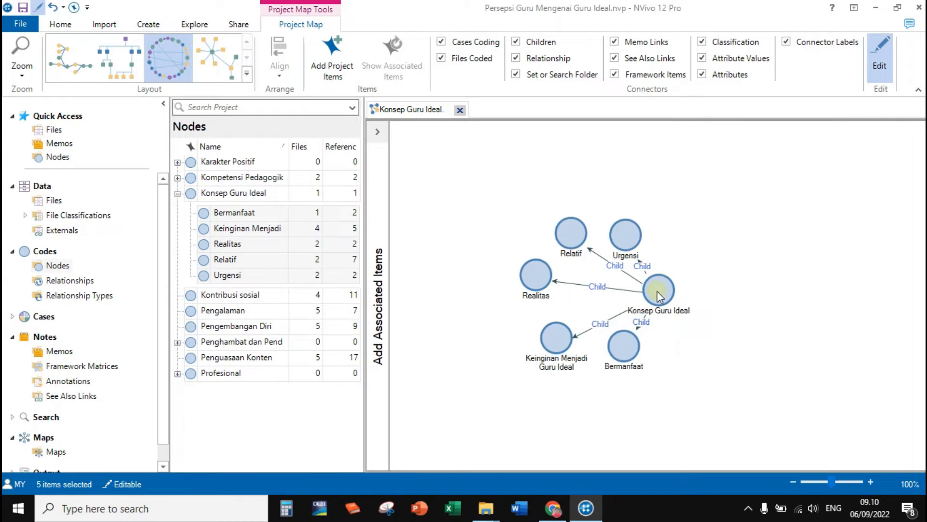
{"action": "left_click_drag", "start_coordinate": [657, 291], "coordinate": [693, 294]}
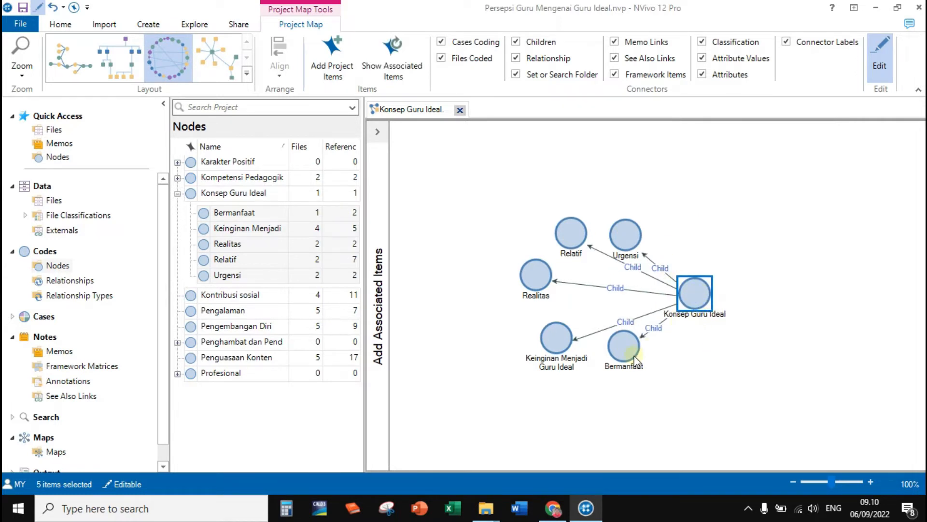
{"action": "left_click_drag", "start_coordinate": [630, 359], "coordinate": [630, 376]}
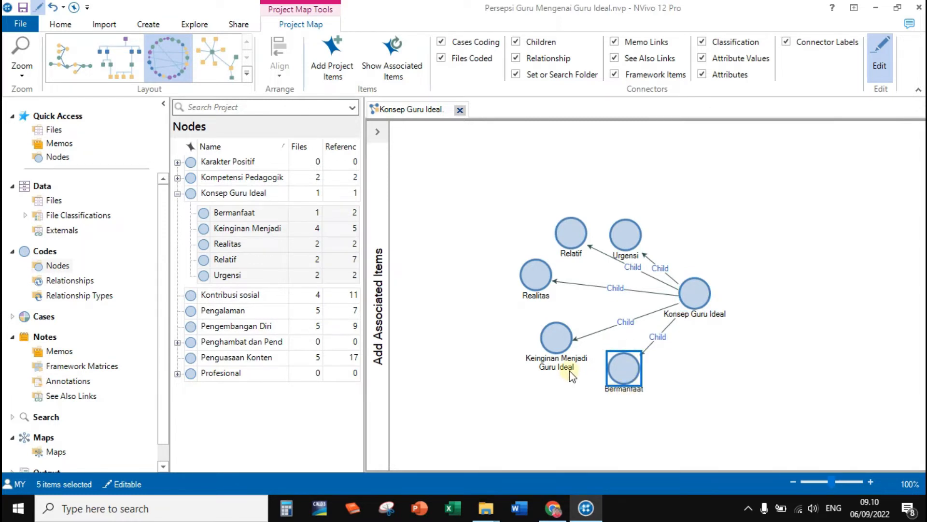
{"action": "left_click_drag", "start_coordinate": [547, 299], "coordinate": [544, 309]}
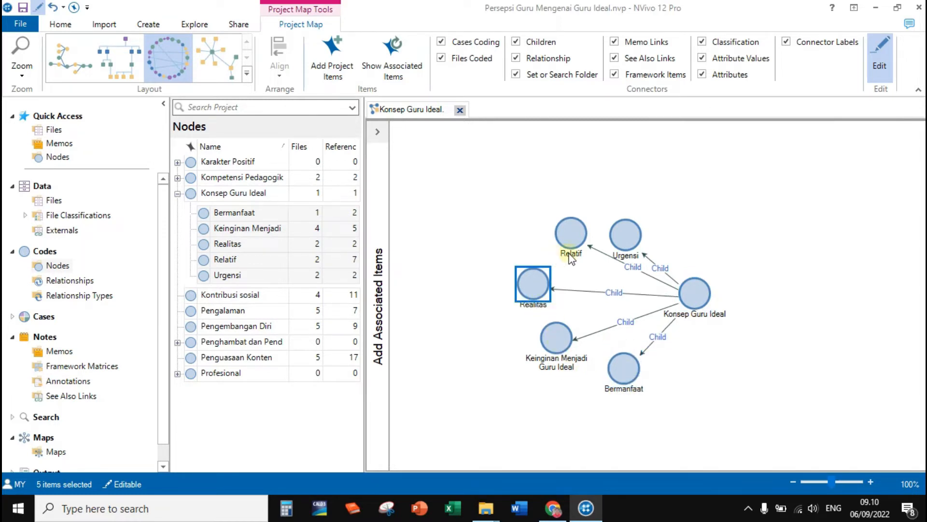
{"action": "left_click_drag", "start_coordinate": [632, 240], "coordinate": [625, 198]}
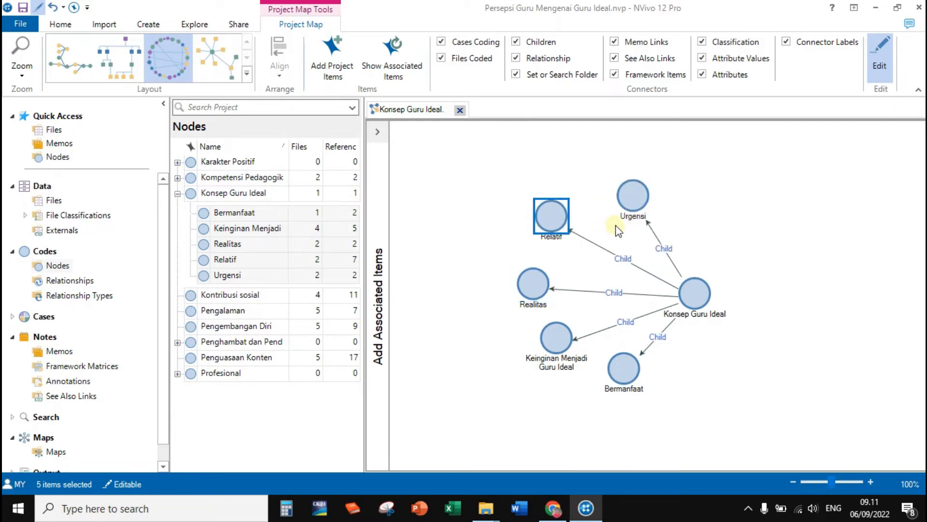
{"action": "left_click", "coordinate": [665, 219]}
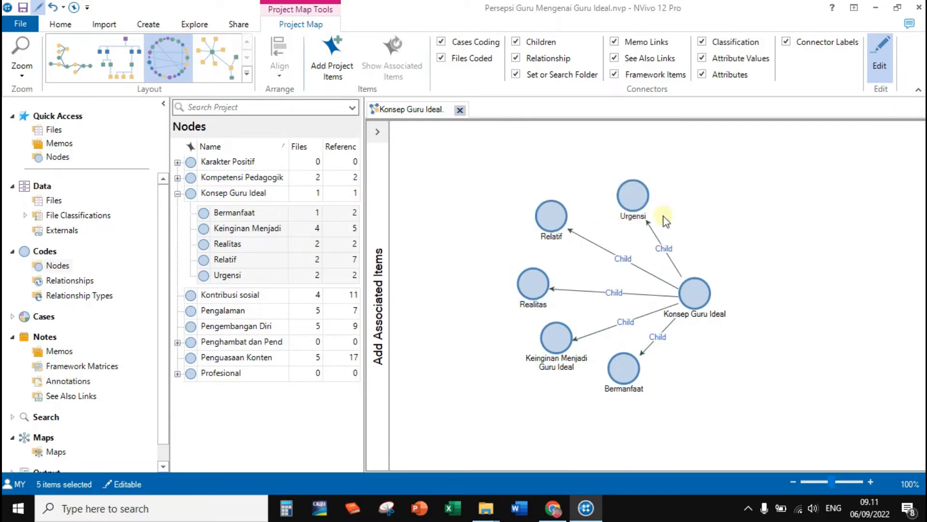
Add all five project files to the map and position them as a group beyond the Konsep Guru Ideal node.
{"action": "left_click", "coordinate": [45, 203]}
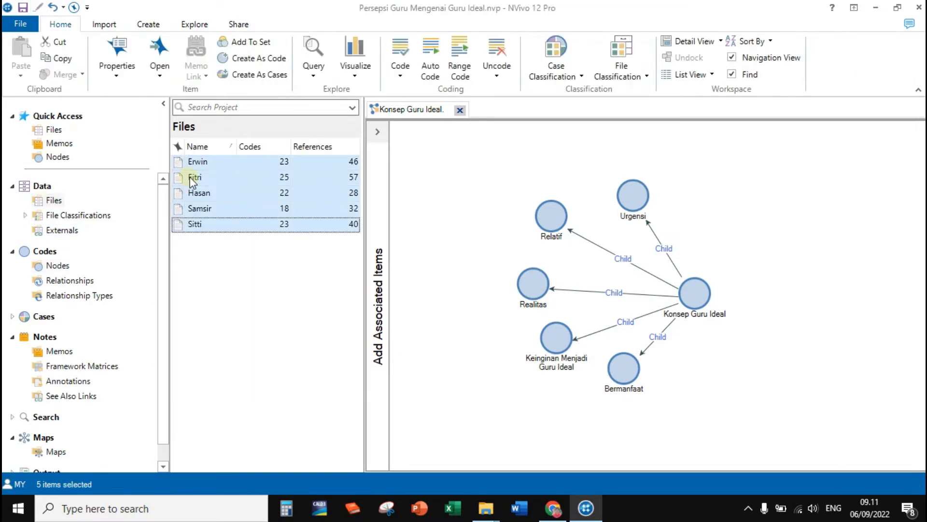
{"action": "left_click_drag", "start_coordinate": [191, 179], "coordinate": [784, 245]}
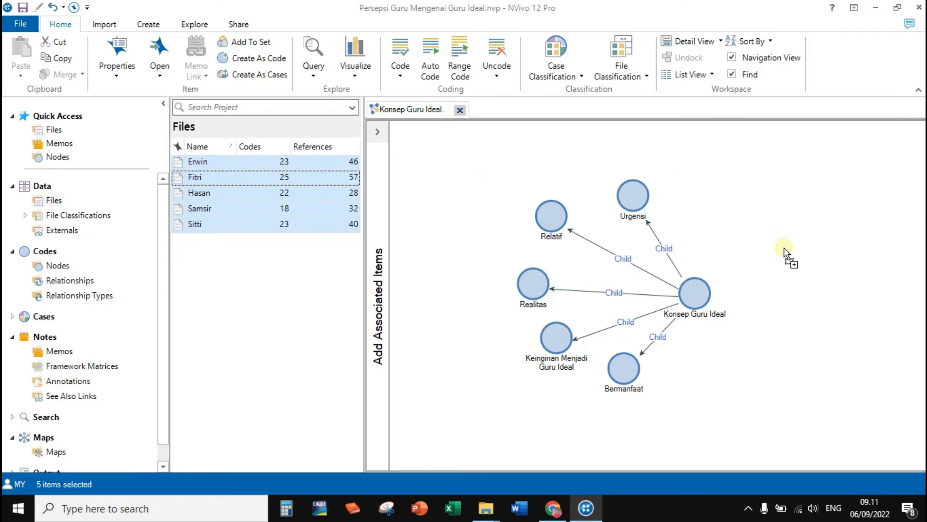
{"action": "left_click_drag", "start_coordinate": [784, 247], "coordinate": [783, 248]}
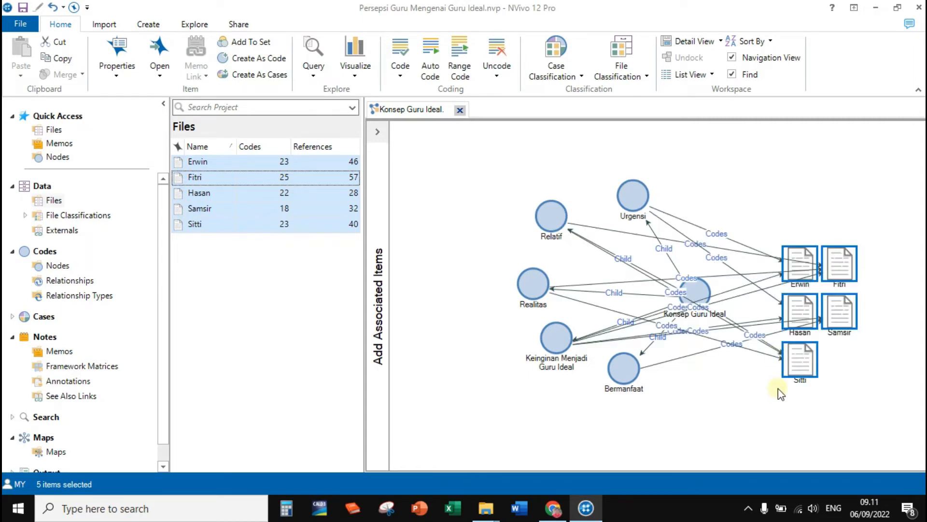
{"action": "left_click", "coordinate": [803, 253]}
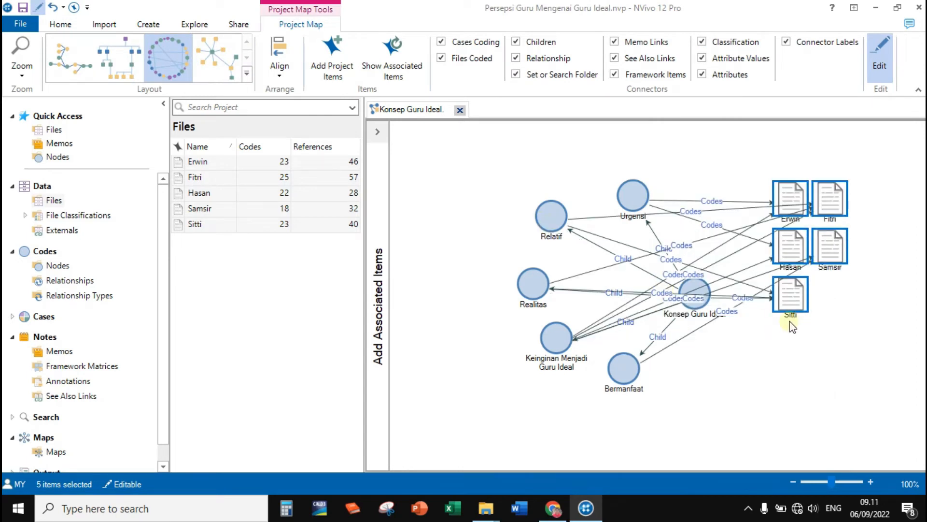
{"action": "left_click_drag", "start_coordinate": [798, 247], "coordinate": [826, 290]}
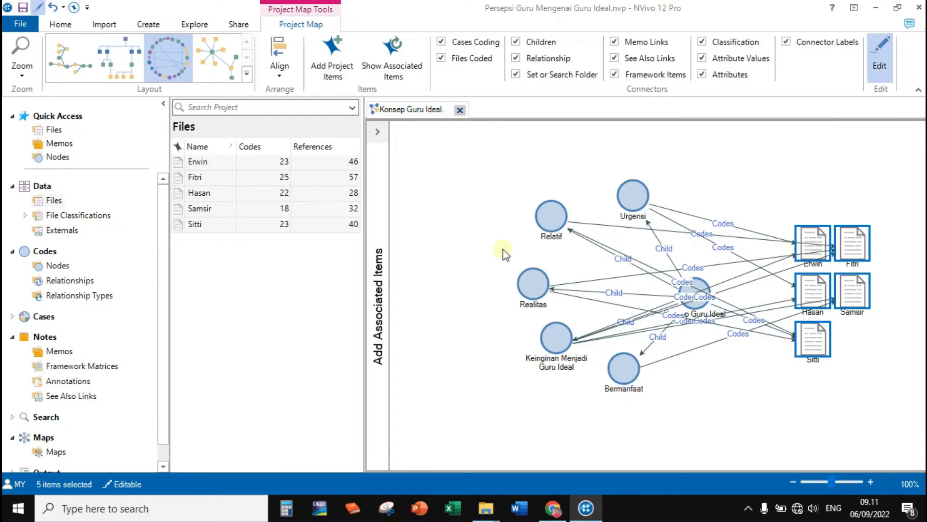
Try the radial network and Hierarchical layouts, then arrange the map in the layered layout that flows sideways.
{"action": "left_click", "coordinate": [216, 51]}
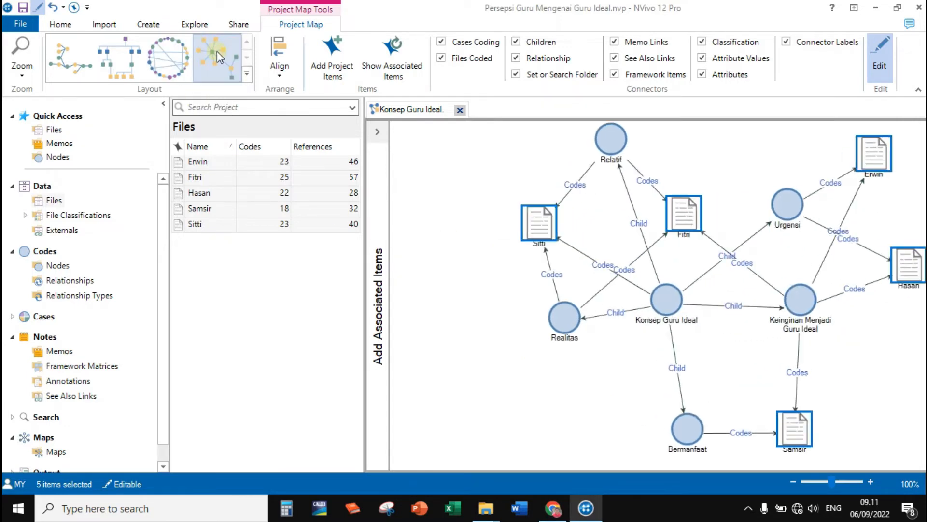
{"action": "left_click", "coordinate": [123, 58]}
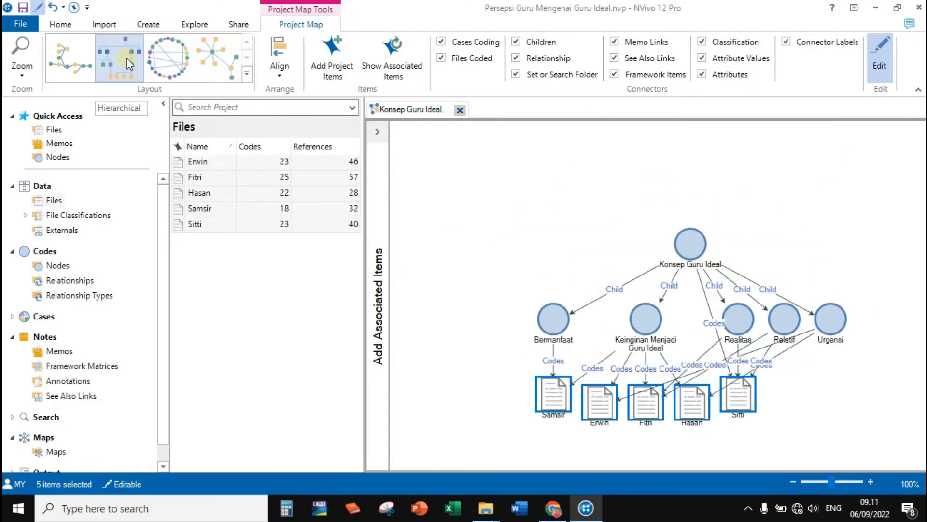
{"action": "left_click", "coordinate": [90, 68]}
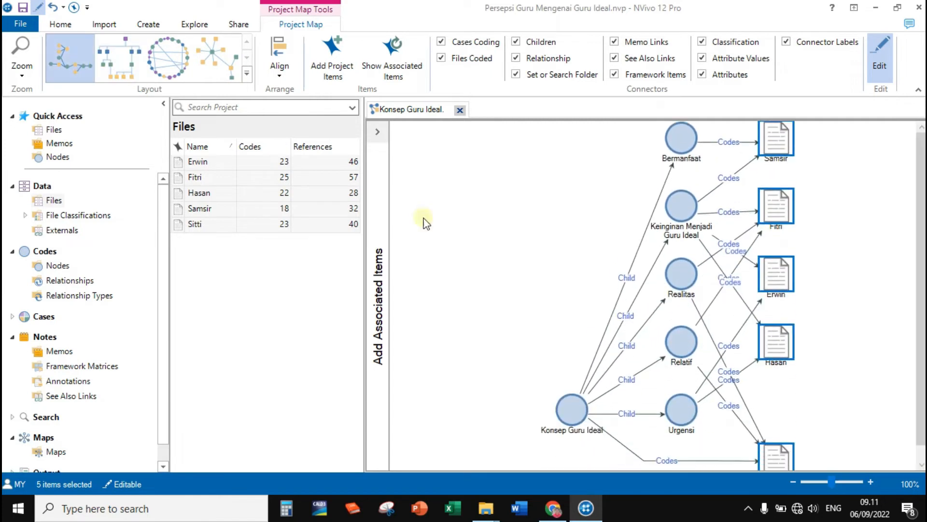
Place Konsep Guru Ideal level with the middle of its child nodes and move four of the file items farther from the nodes.
{"action": "left_click_drag", "start_coordinate": [583, 438], "coordinate": [545, 309]}
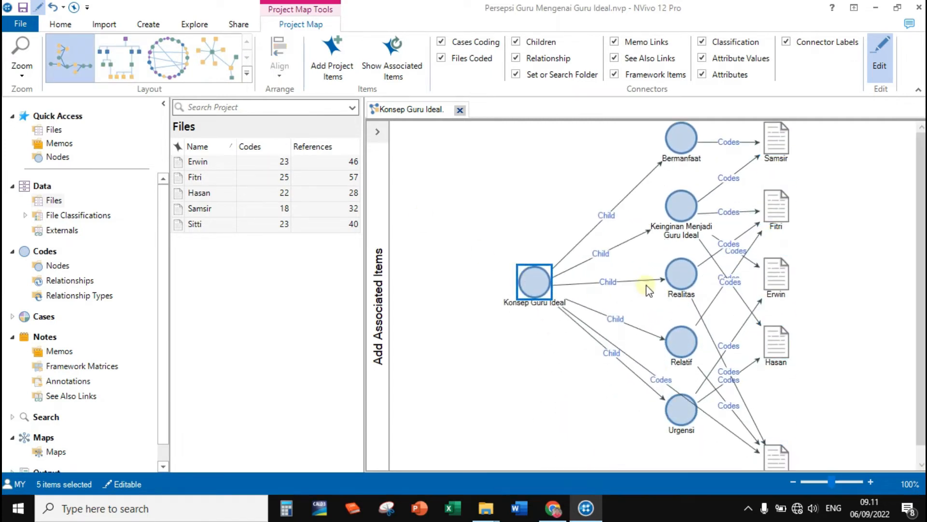
{"action": "left_click_drag", "start_coordinate": [783, 284], "coordinate": [849, 292]}
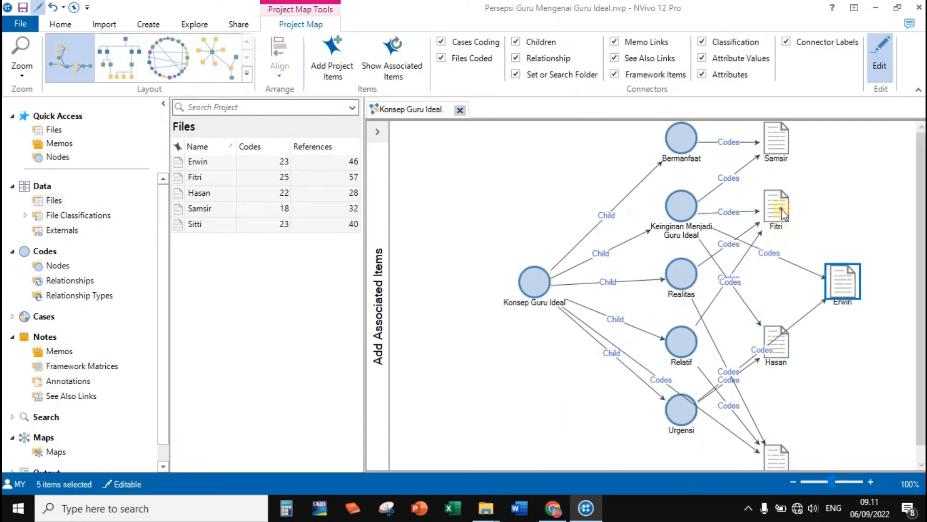
{"action": "left_click_drag", "start_coordinate": [776, 229], "coordinate": [837, 219]}
{"action": "scroll", "coordinate": [811, 338], "scroll_direction": "down", "scroll_amount": 1}
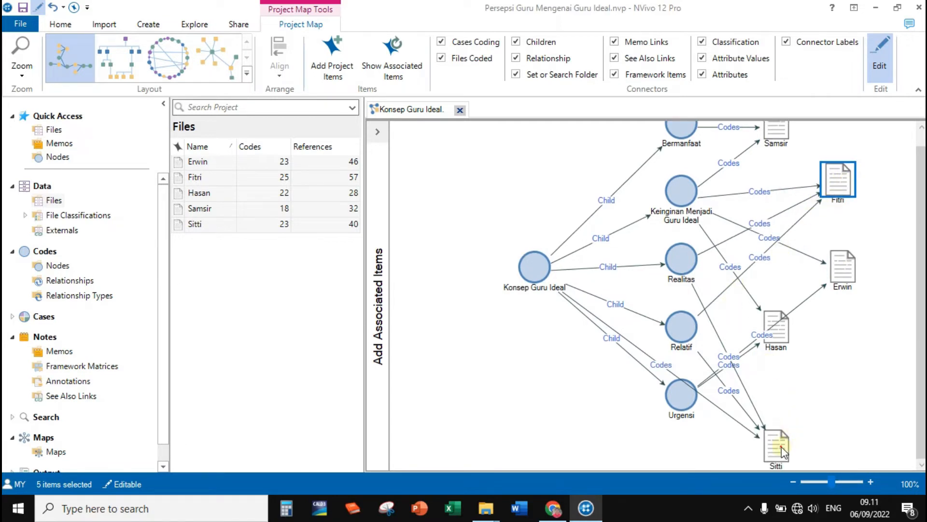
{"action": "left_click_drag", "start_coordinate": [781, 446], "coordinate": [825, 421]}
{"action": "scroll", "coordinate": [788, 331], "scroll_direction": "up", "scroll_amount": 1}
{"action": "left_click_drag", "start_coordinate": [788, 332], "coordinate": [843, 360]}
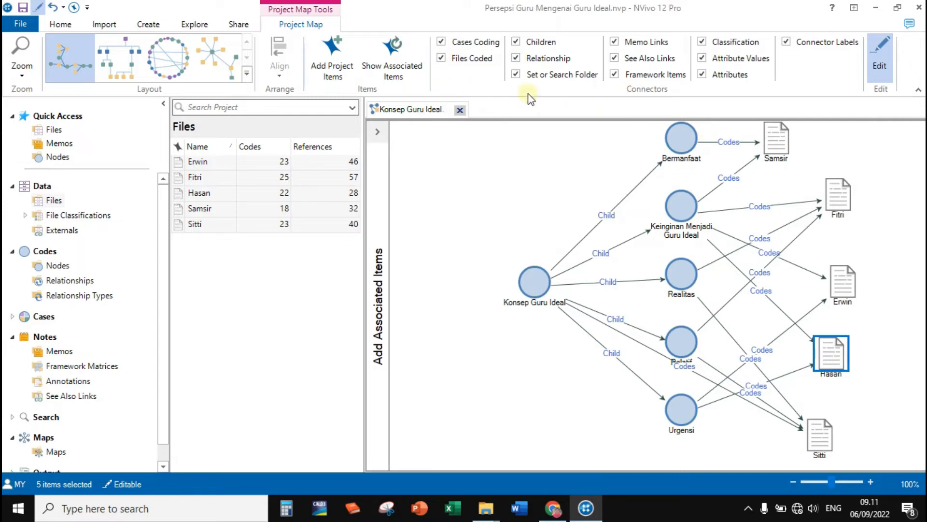
Hide and restore the Children connectors twice, and turn the Connector Labels off and back on.
{"action": "left_click", "coordinate": [516, 42]}
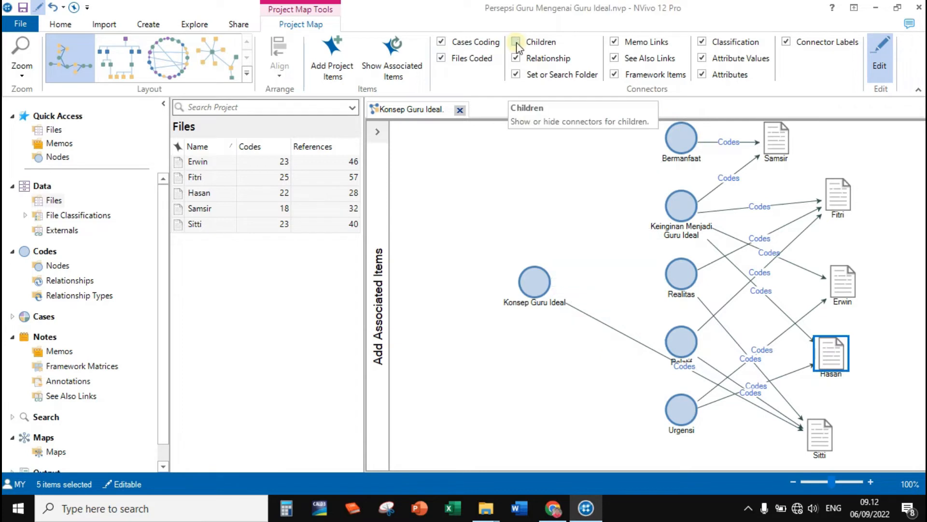
{"action": "left_click", "coordinate": [516, 42]}
{"action": "left_click", "coordinate": [516, 42]}
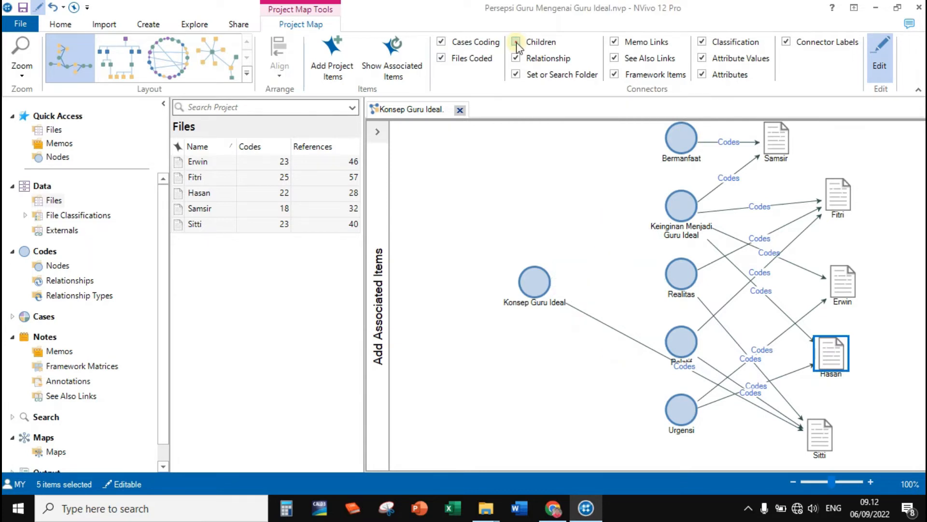
{"action": "left_click", "coordinate": [516, 42]}
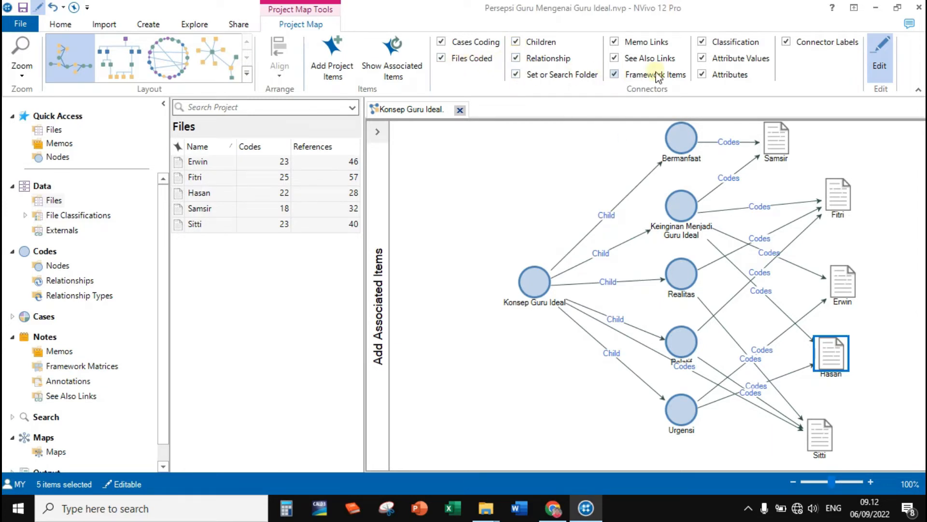
{"action": "left_click", "coordinate": [786, 42]}
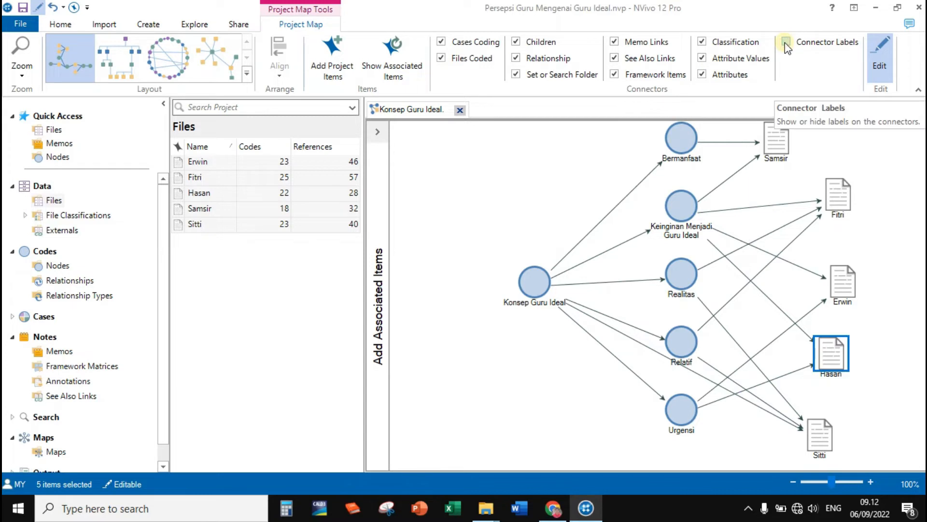
{"action": "left_click", "coordinate": [786, 43]}
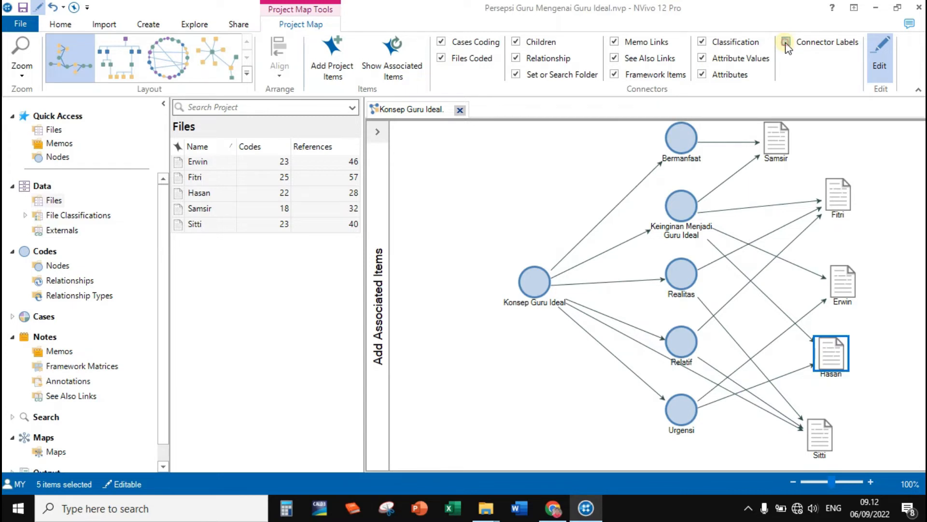
Move the Konsep Guru Ideal node farther away from its column of child nodes.
{"action": "left_click_drag", "start_coordinate": [528, 283], "coordinate": [488, 277]}
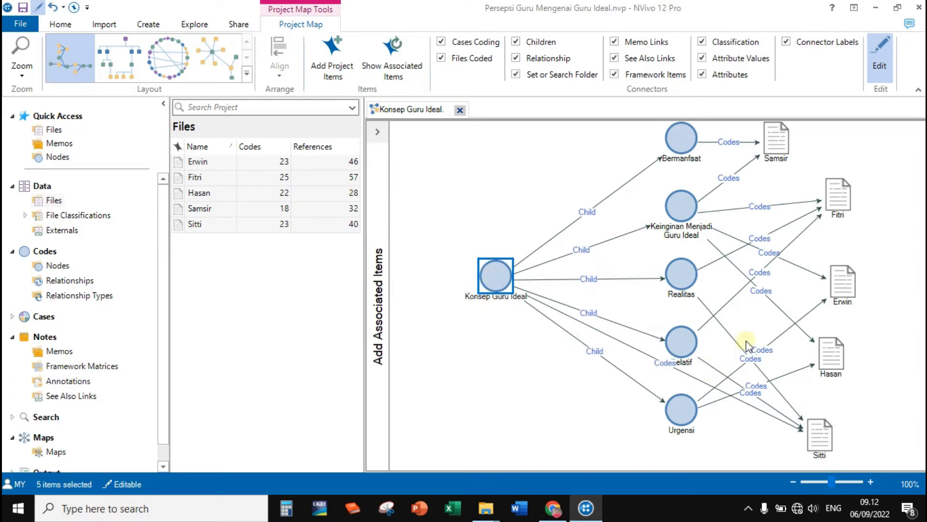
Move the second-highest file item slightly higher and shift the Konsep Guru Ideal node slightly upward.
{"action": "left_click", "coordinate": [471, 212]}
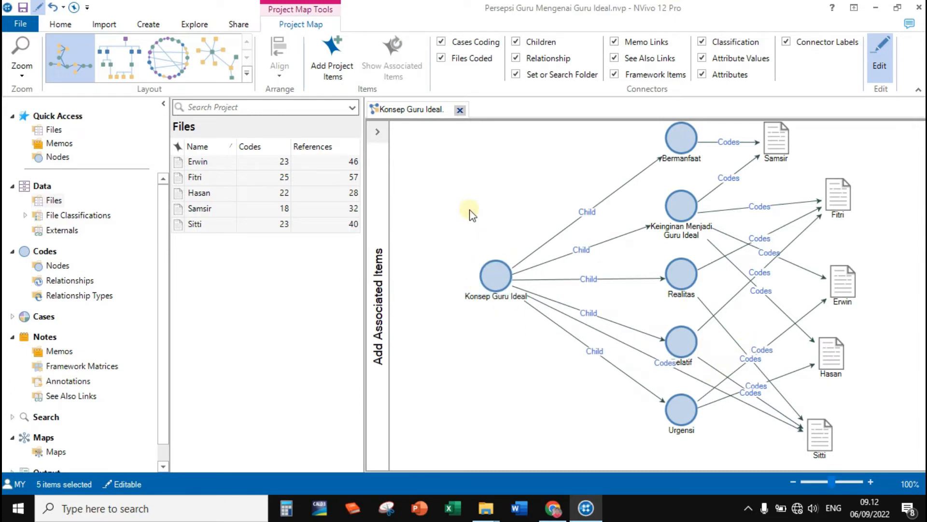
{"action": "left_click_drag", "start_coordinate": [833, 203], "coordinate": [832, 189]}
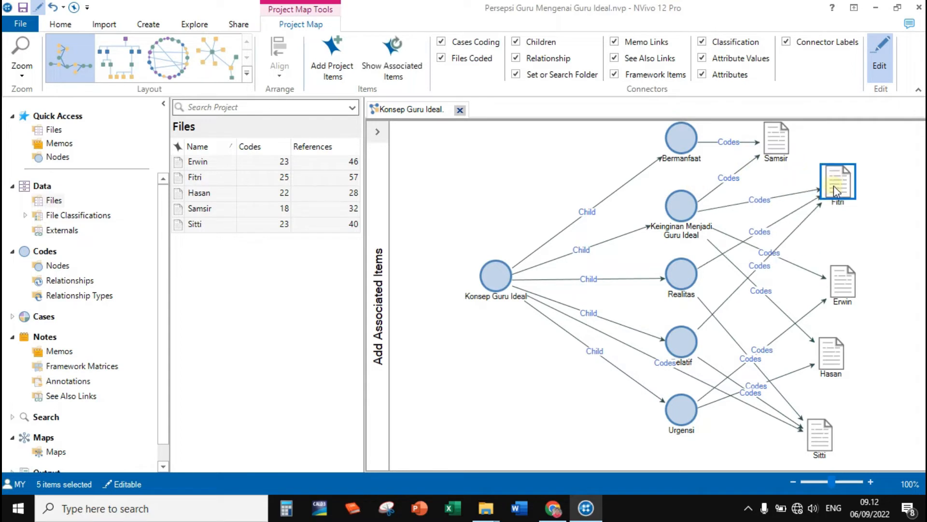
{"action": "left_click_drag", "start_coordinate": [510, 284], "coordinate": [512, 277]}
{"action": "left_click", "coordinate": [531, 269]}
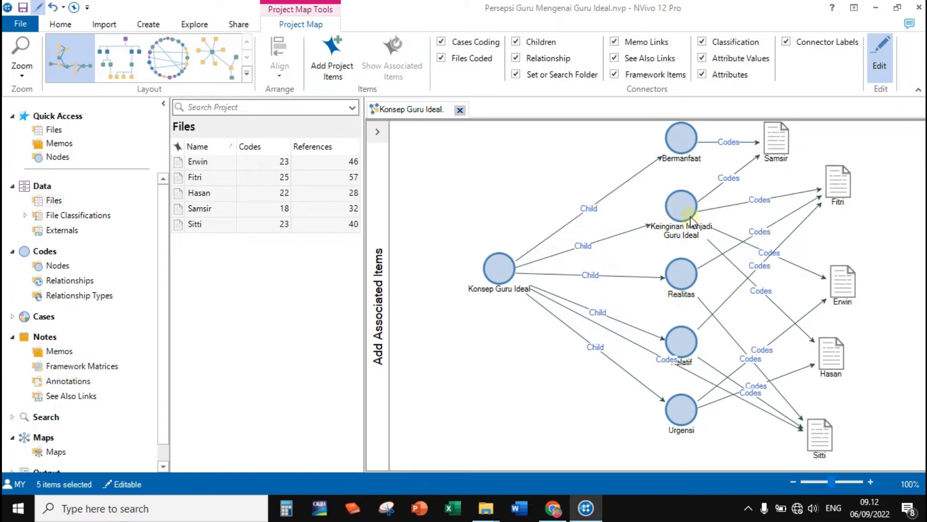
Move the Keinginan Menjadi Guru Ideal node closer to Konsep Guru Ideal and reposition the lowest file item slightly lower and nearer the nodes.
{"action": "mouse_move", "coordinate": [683, 205]}
{"action": "left_mouse_down"}
{"action": "mouse_move", "coordinate": [677, 199]}
{"action": "mouse_move", "coordinate": [672, 215]}
{"action": "mouse_move", "coordinate": [674, 202]}
{"action": "mouse_move", "coordinate": [688, 214]}
{"action": "left_mouse_up"}
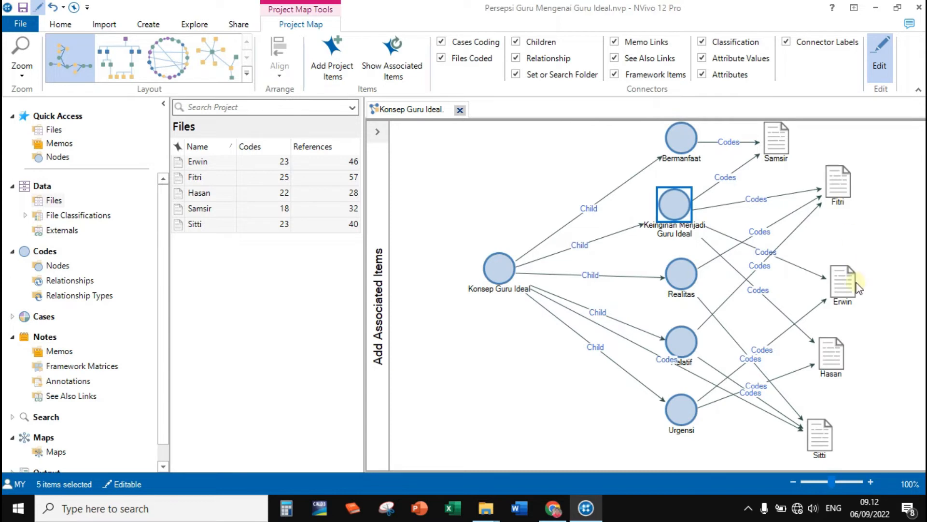
{"action": "left_click_drag", "start_coordinate": [677, 216], "coordinate": [668, 219]}
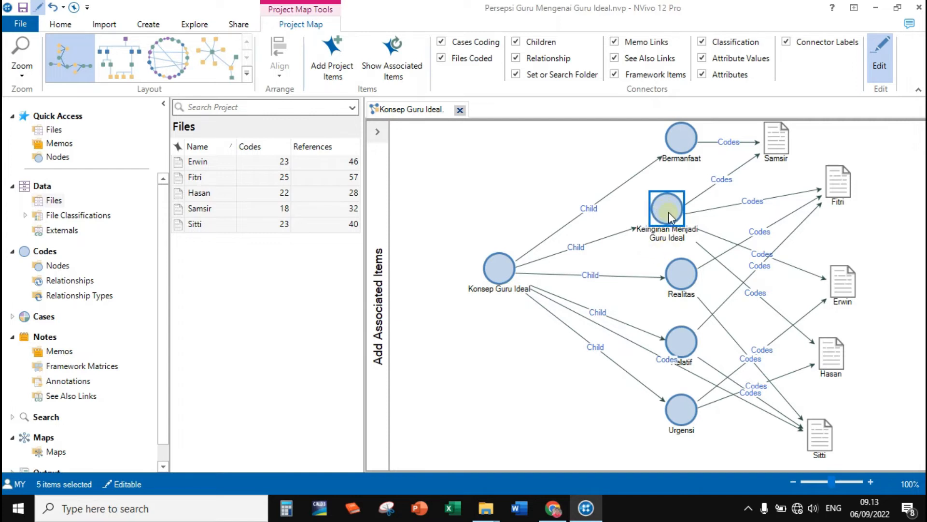
{"action": "left_click", "coordinate": [827, 443]}
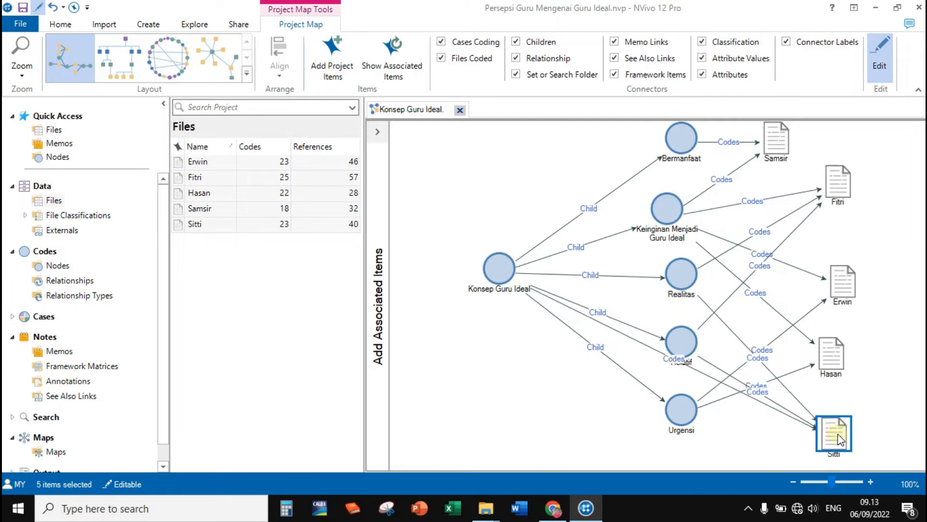
{"action": "left_click_drag", "start_coordinate": [827, 443], "coordinate": [810, 450]}
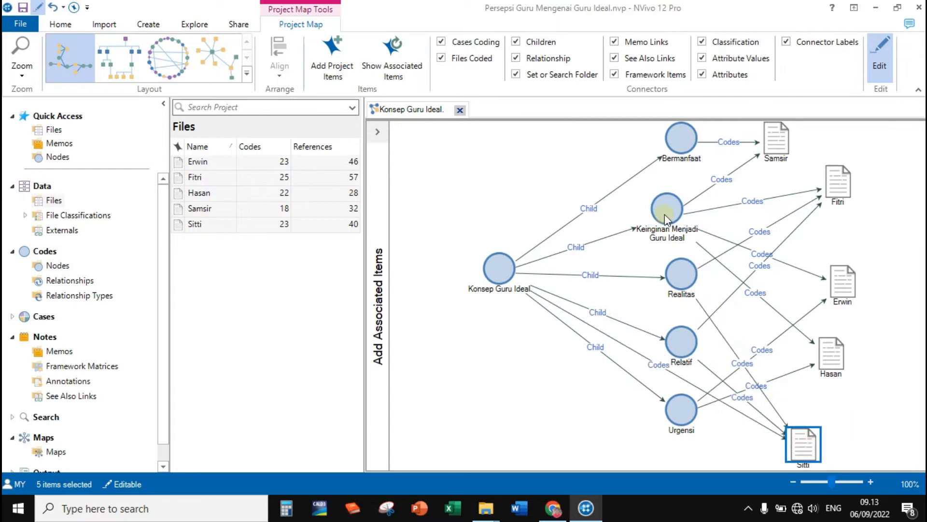
{"action": "left_click_drag", "start_coordinate": [666, 218], "coordinate": [662, 215]}
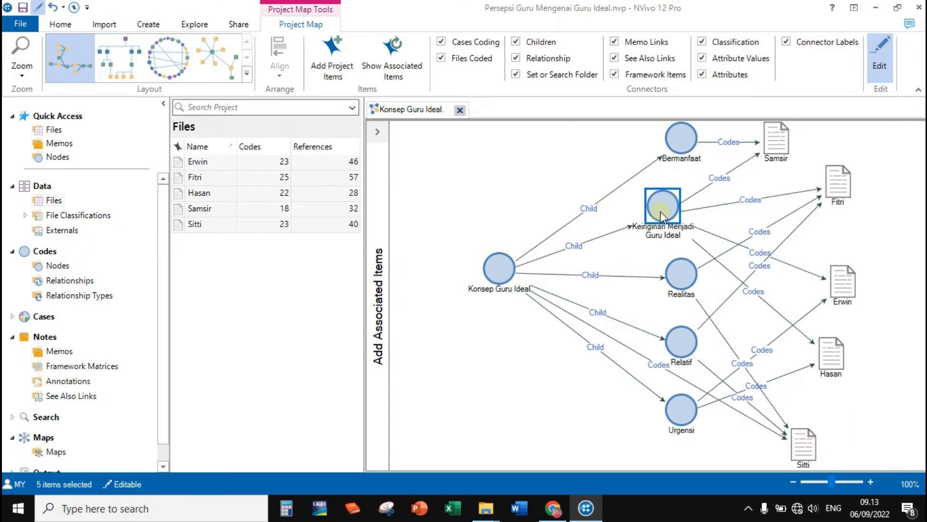
{"action": "left_click_drag", "start_coordinate": [791, 441], "coordinate": [802, 445]}
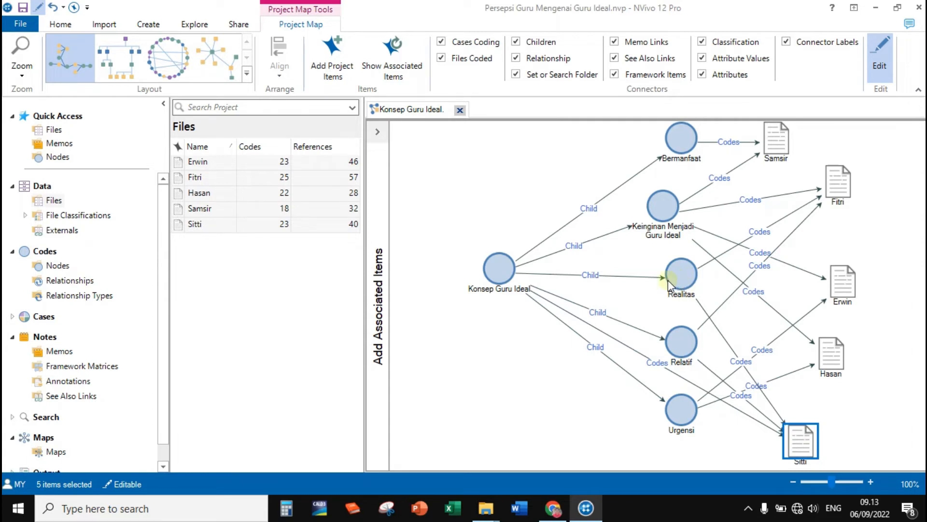
Move the Relatif node slightly higher and raise the lowest file item so their connectors and labels are clearer.
{"action": "left_click_drag", "start_coordinate": [686, 350], "coordinate": [687, 344]}
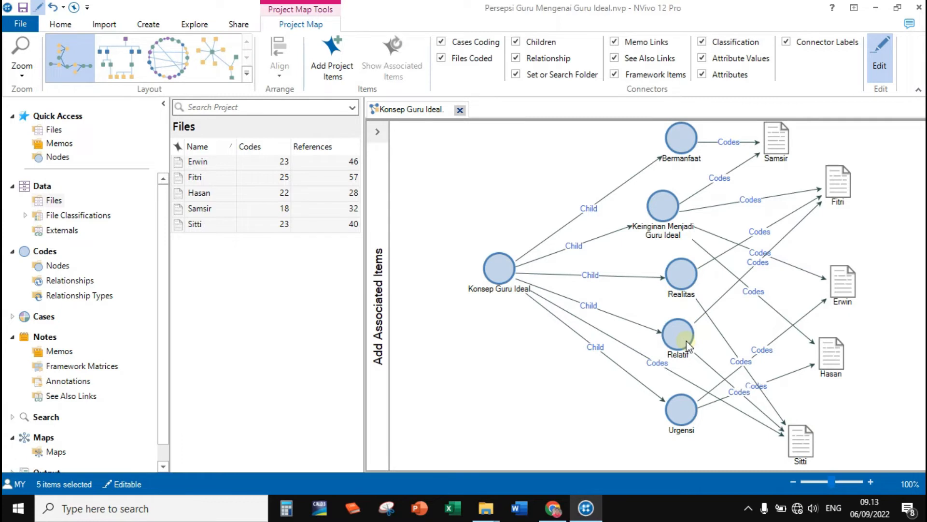
{"action": "left_click_drag", "start_coordinate": [801, 446], "coordinate": [804, 437]}
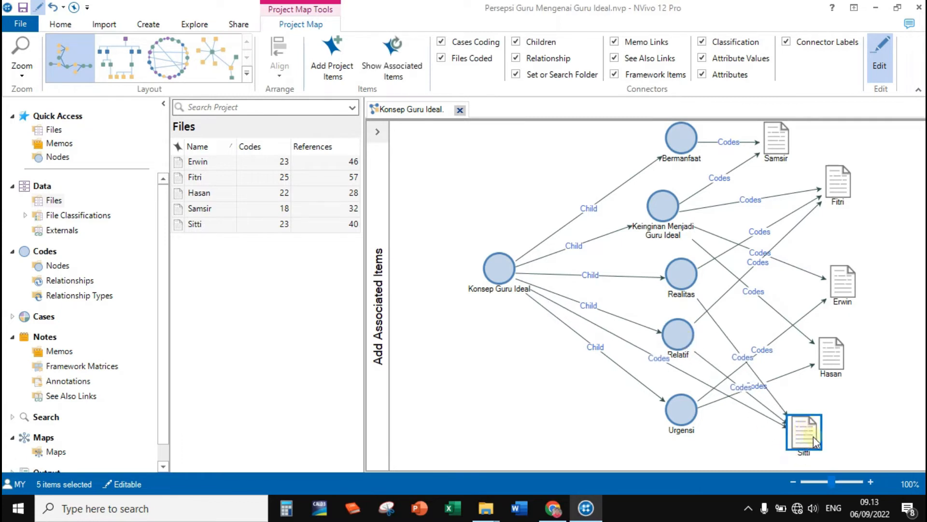
{"action": "left_click", "coordinate": [679, 341]}
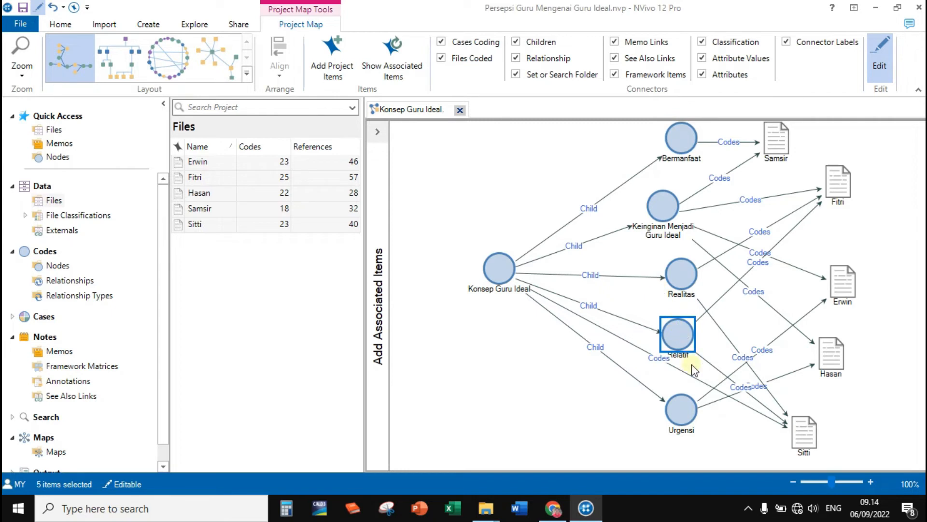
{"action": "left_click", "coordinate": [491, 362]}
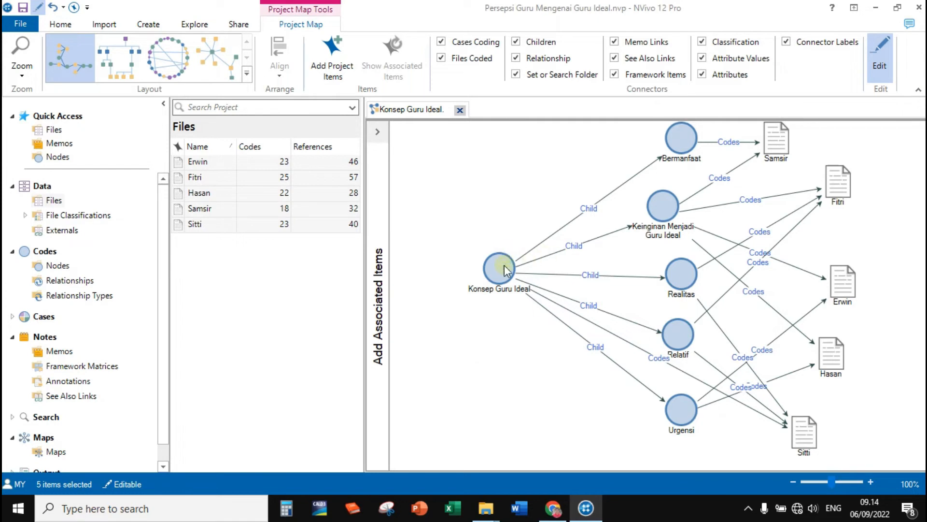
Raise the Konsep Guru Ideal node and add the Mengembangkan diri memo to the empty area of the map below it.
{"action": "left_click_drag", "start_coordinate": [503, 267], "coordinate": [510, 230]}
{"action": "left_click", "coordinate": [177, 244]}
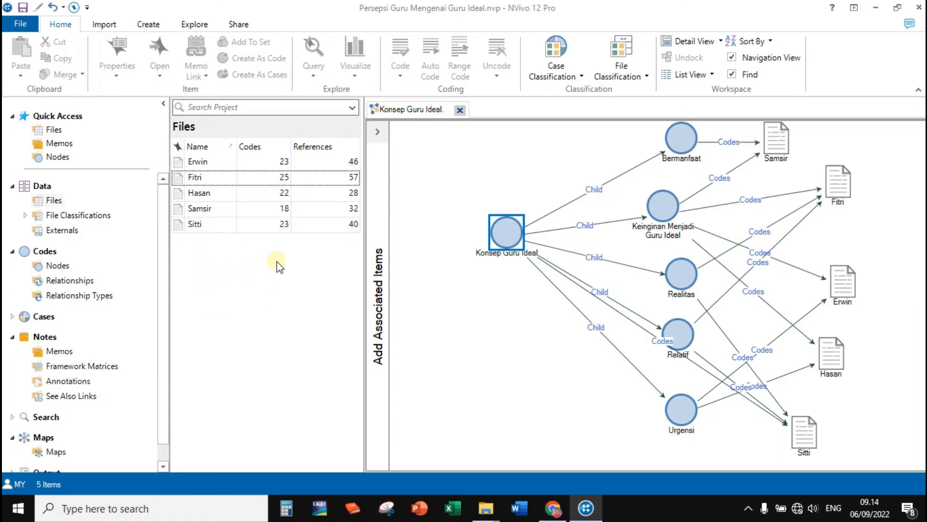
{"action": "left_click", "coordinate": [58, 351]}
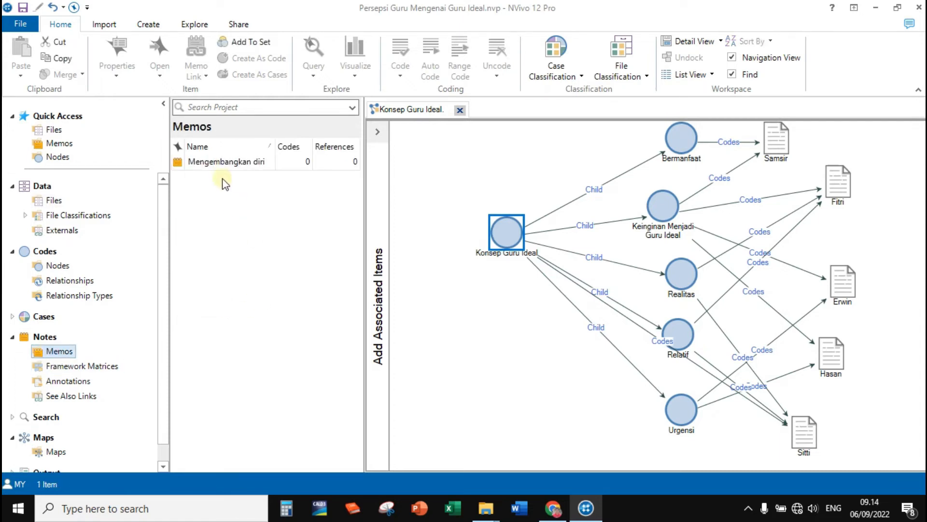
{"action": "left_click", "coordinate": [213, 167]}
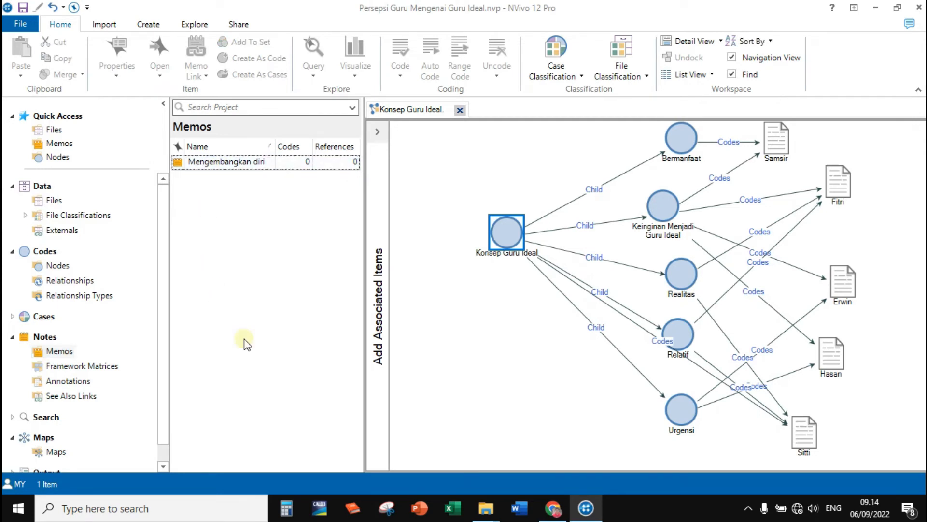
{"action": "left_click", "coordinate": [203, 167]}
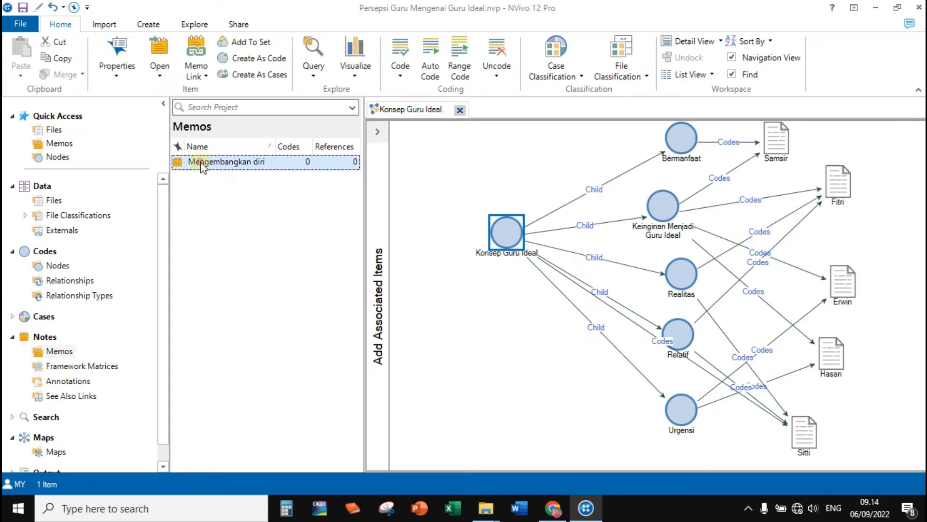
{"action": "left_click_drag", "start_coordinate": [203, 167], "coordinate": [481, 342]}
{"action": "left_click", "coordinate": [532, 384]}
{"action": "left_click", "coordinate": [525, 397]}
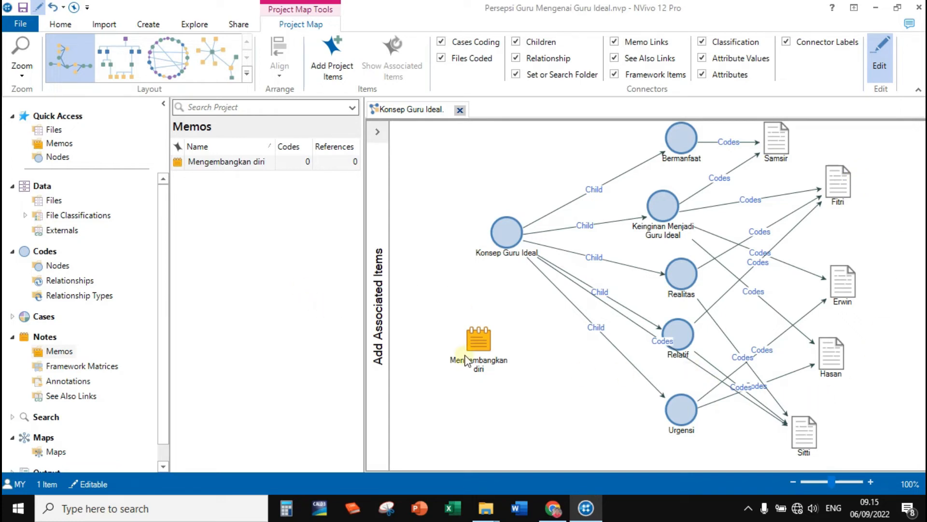
Align the Mengembangkan diri memo under Konsep Guru Ideal and lower that node to the level of Realitas.
{"action": "left_click_drag", "start_coordinate": [470, 344], "coordinate": [490, 350]}
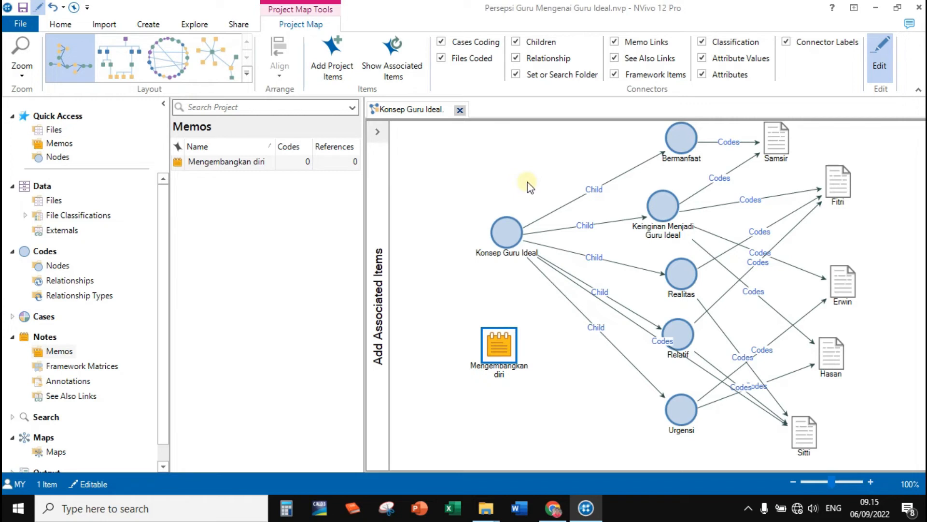
{"action": "left_click", "coordinate": [550, 327]}
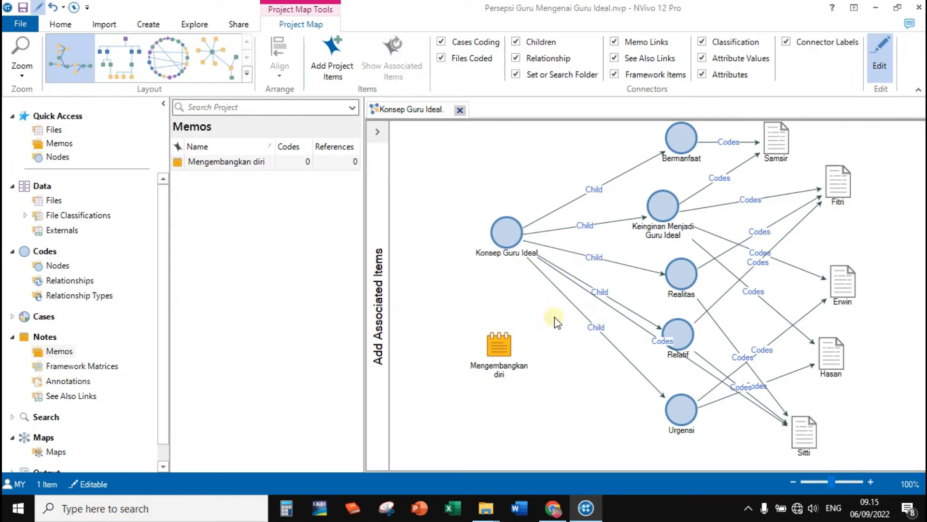
{"action": "left_click_drag", "start_coordinate": [508, 238], "coordinate": [501, 279]}
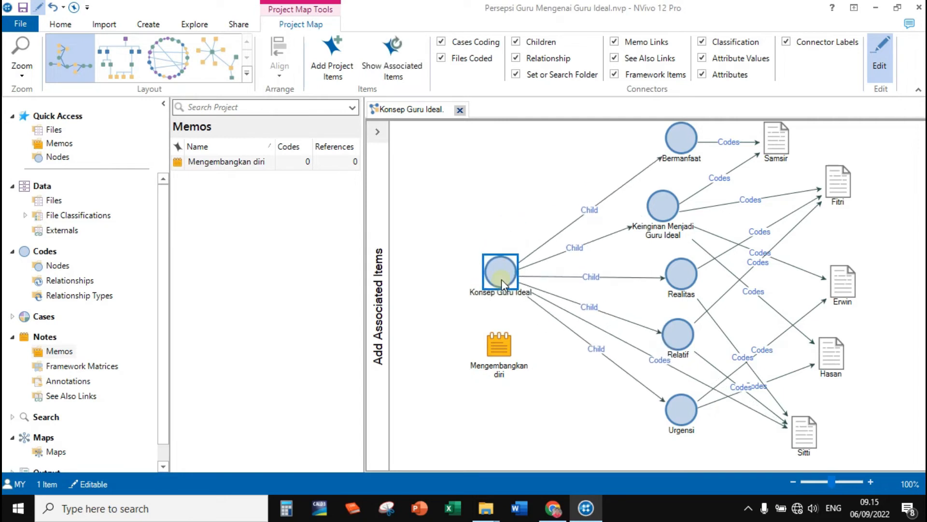
Export the map as a JPEG file named Konsep Guru Ideal-Project Map.
{"action": "right_click", "coordinate": [546, 180]}
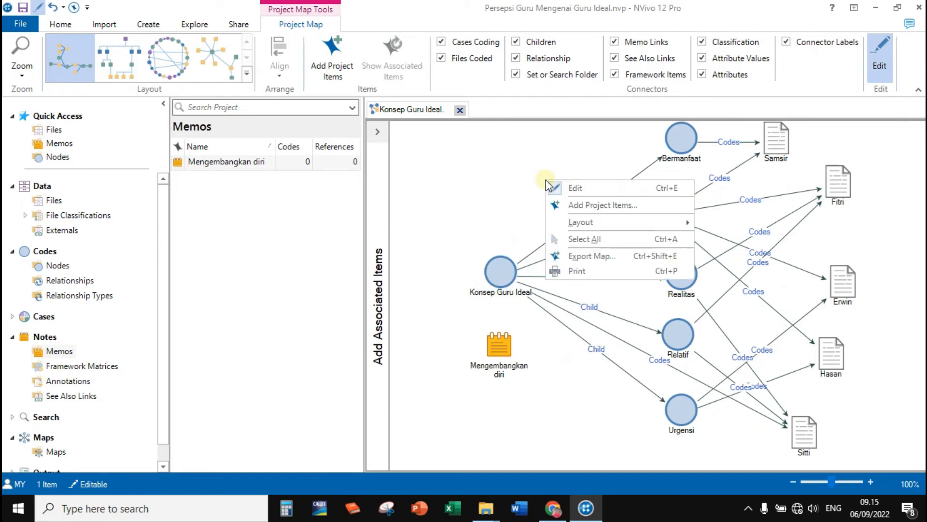
{"action": "left_click", "coordinate": [615, 255]}
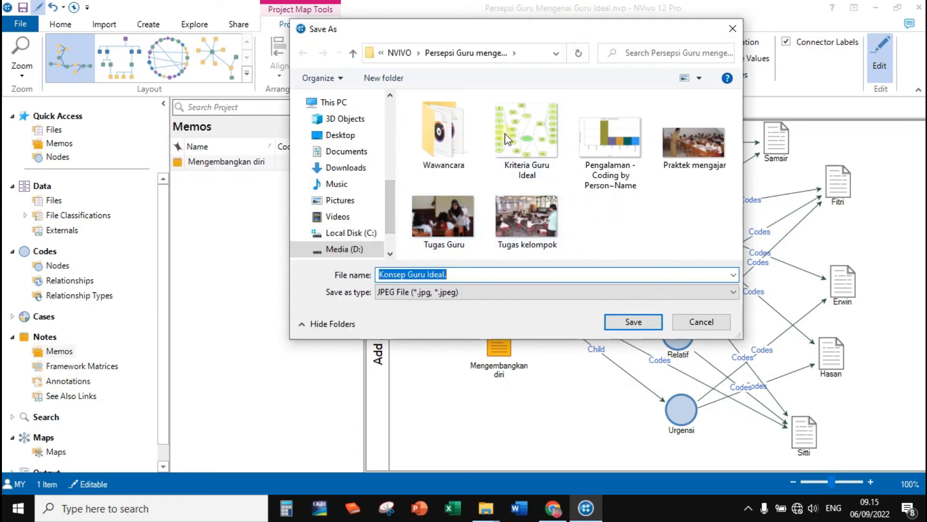
{"action": "left_click", "coordinate": [477, 273]}
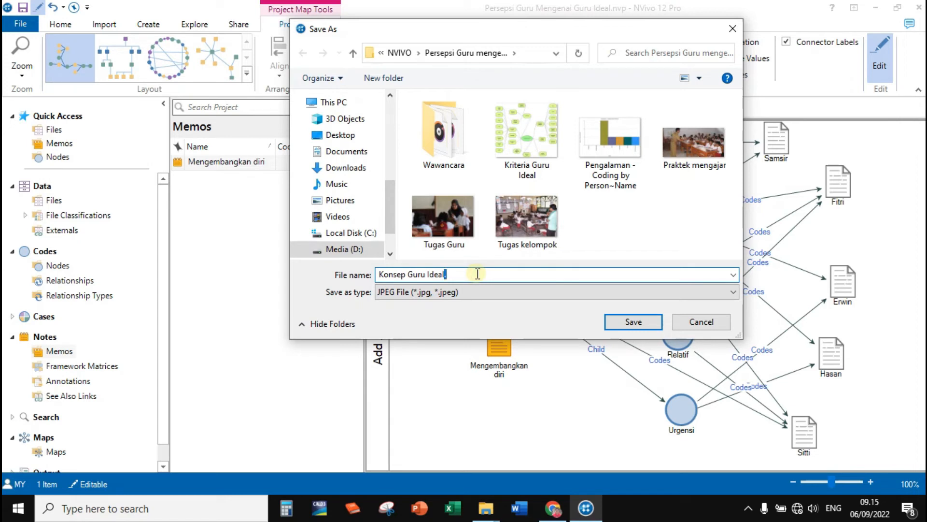
{"action": "type", "text": "-Project Map"}
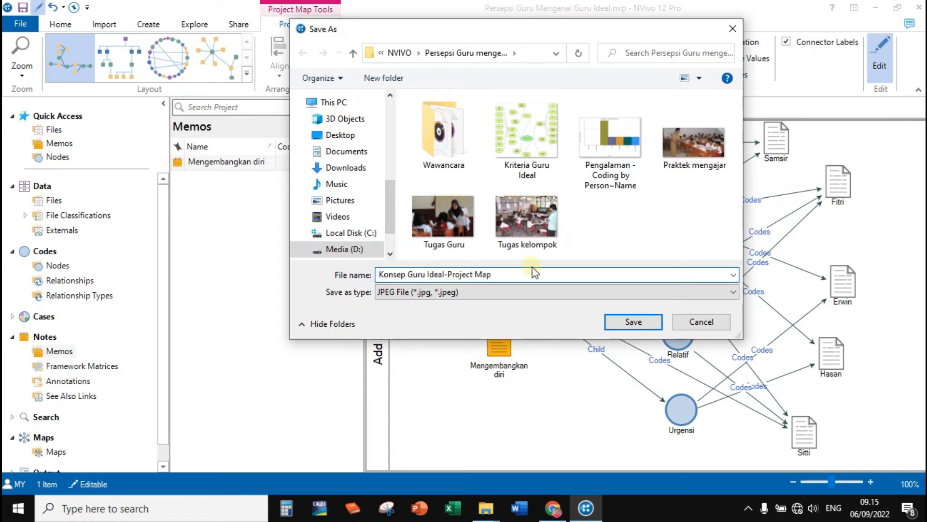
{"action": "key", "text": "Return"}
Shift the Realitas and Relatif nodes slightly closer to Konsep Guru Ideal.
{"action": "left_click", "coordinate": [655, 280]}
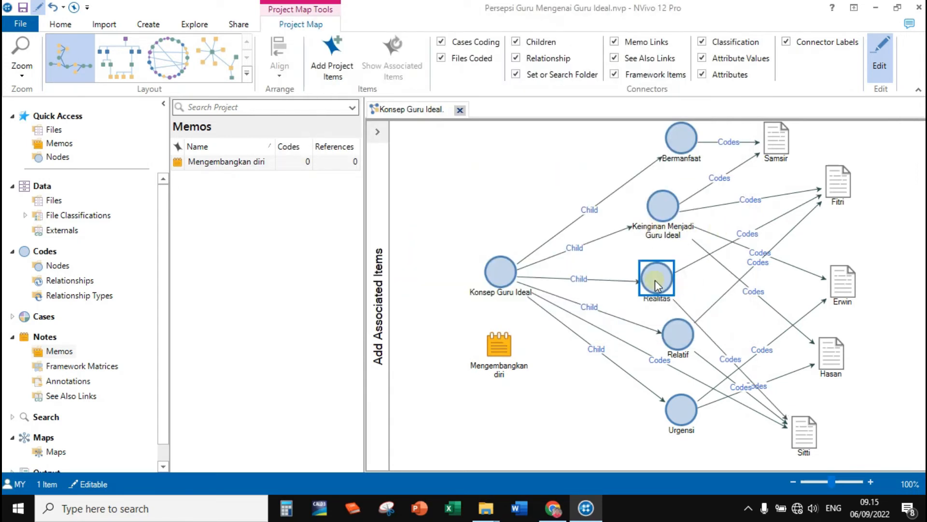
{"action": "left_click_drag", "start_coordinate": [674, 344], "coordinate": [670, 344]}
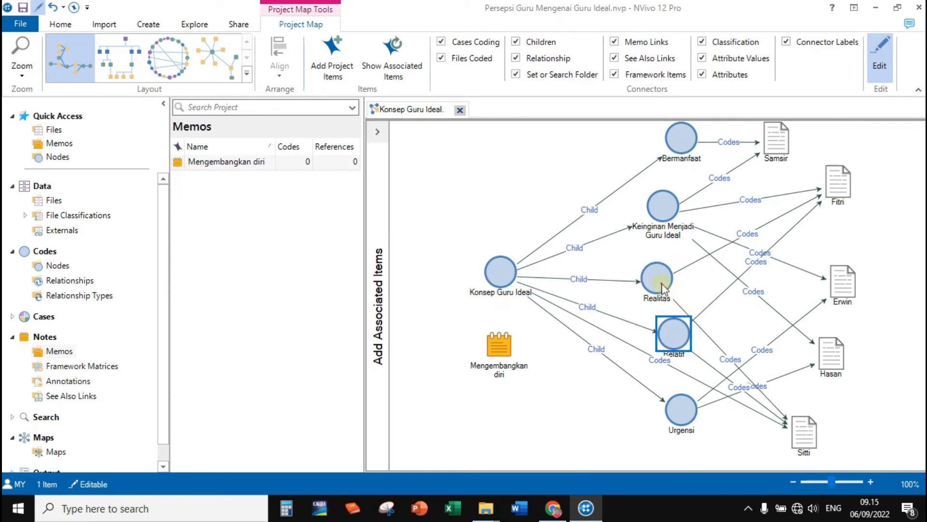
{"action": "left_click_drag", "start_coordinate": [658, 279], "coordinate": [677, 277]}
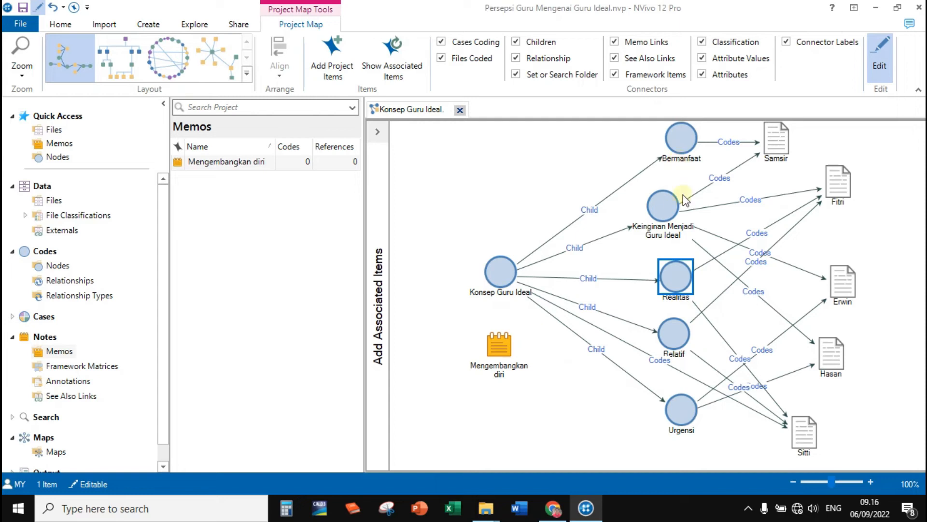
{"action": "left_click", "coordinate": [573, 178]}
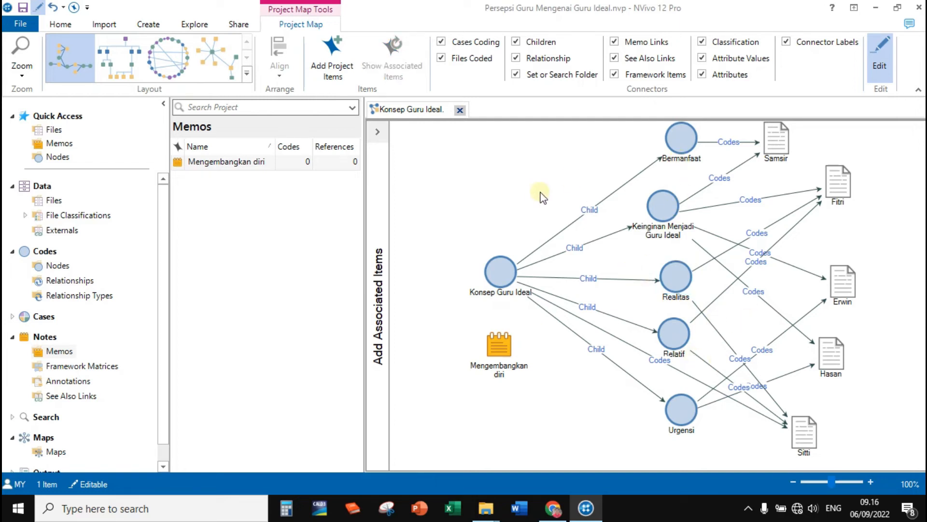
List the project's saved maps and select the Konsep Guru Ideal. project map.
{"action": "scroll", "coordinate": [534, 192], "scroll_direction": "up", "scroll_amount": 1}
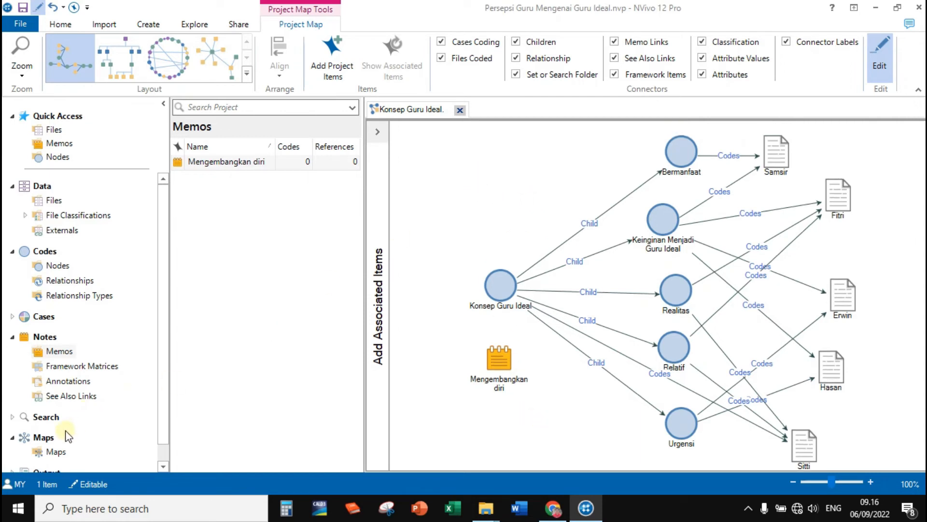
{"action": "left_click", "coordinate": [54, 451]}
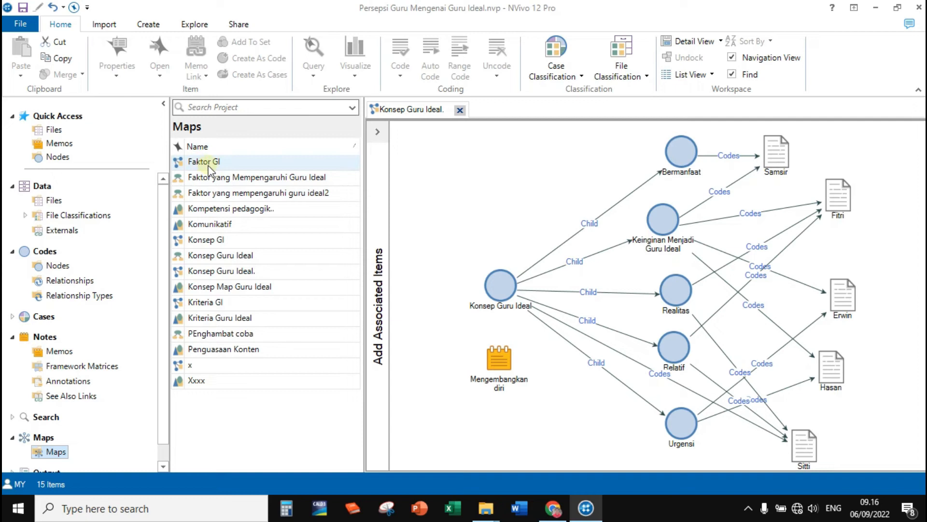
{"action": "left_click", "coordinate": [218, 271]}
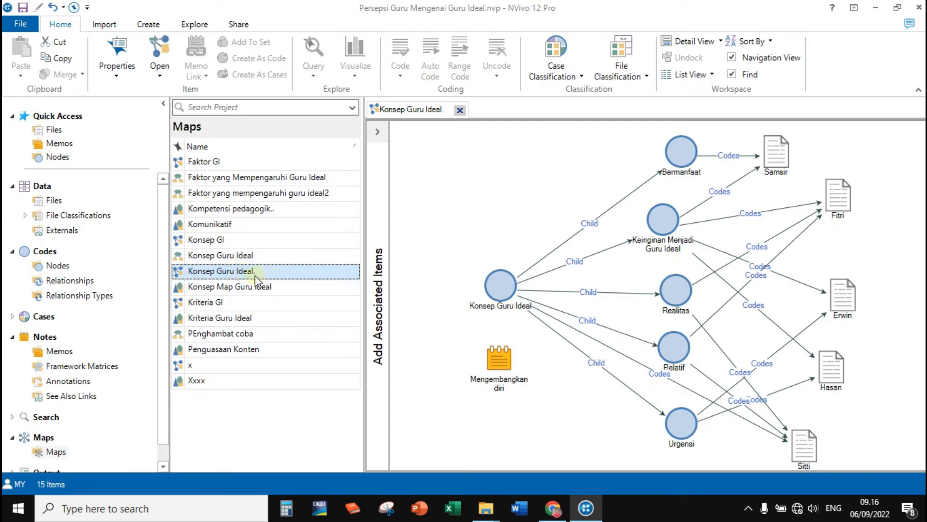
Delete all items from the Konsep Guru Ideal. project map and display the project's nodes.
{"action": "left_click_drag", "start_coordinate": [434, 133], "coordinate": [874, 458]}
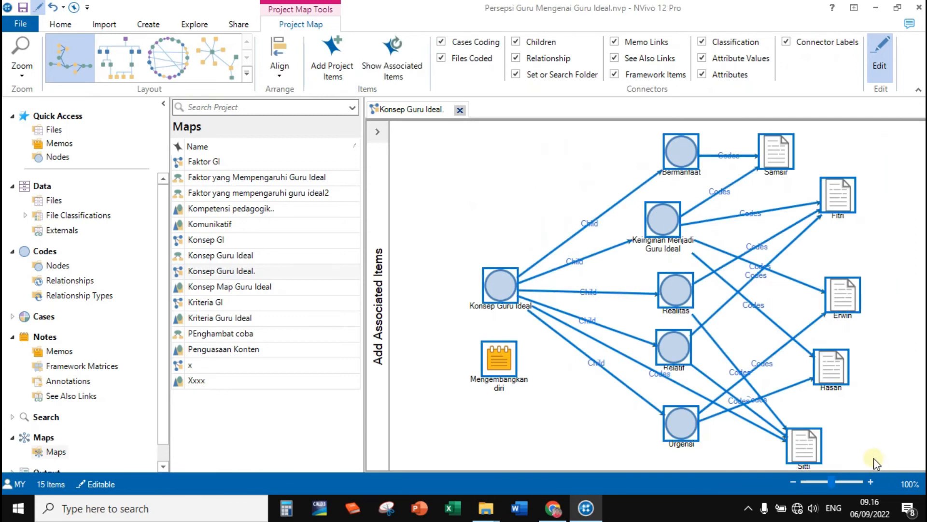
{"action": "key", "text": "Delete"}
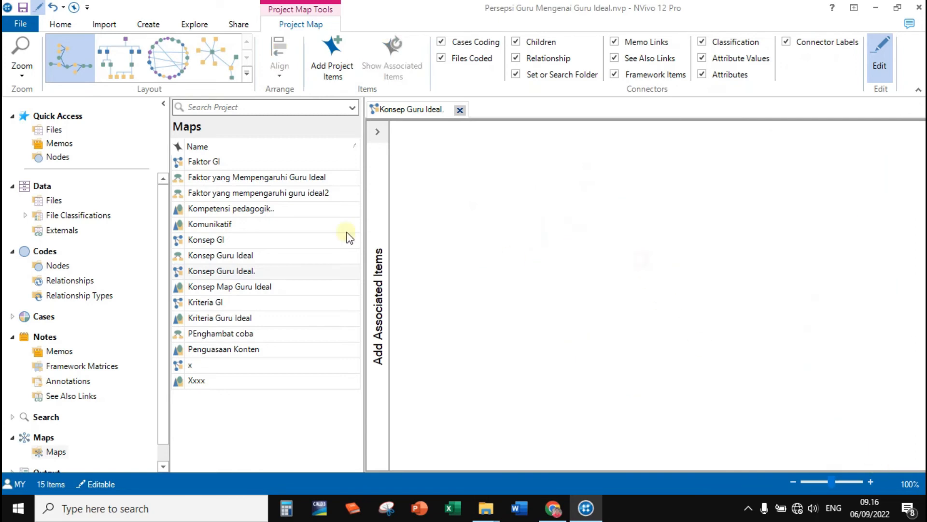
{"action": "left_click", "coordinate": [57, 274]}
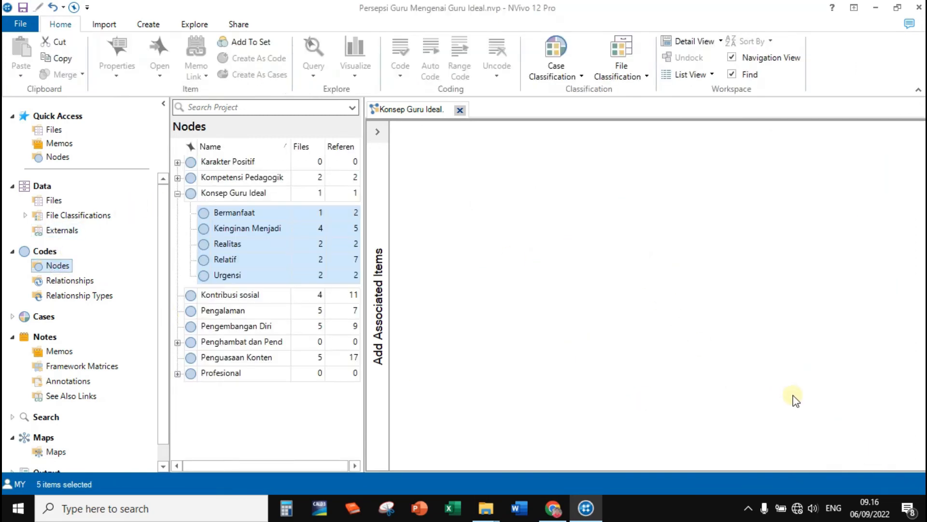
Collapse the Konsep Guru Ideal node and add all nine top-level nodes, from Karakter Positif to Profesional, to the empty map.
{"action": "left_click", "coordinate": [177, 194]}
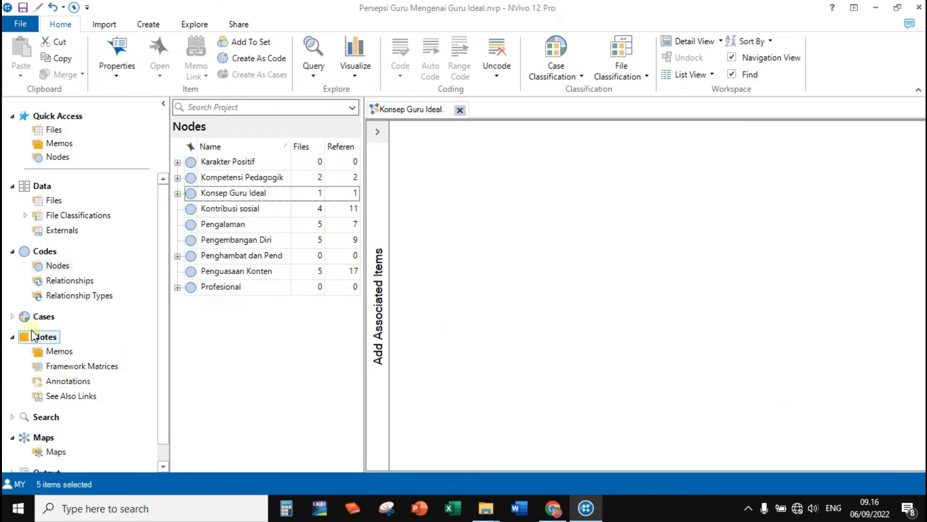
{"action": "left_click", "coordinate": [602, 284]}
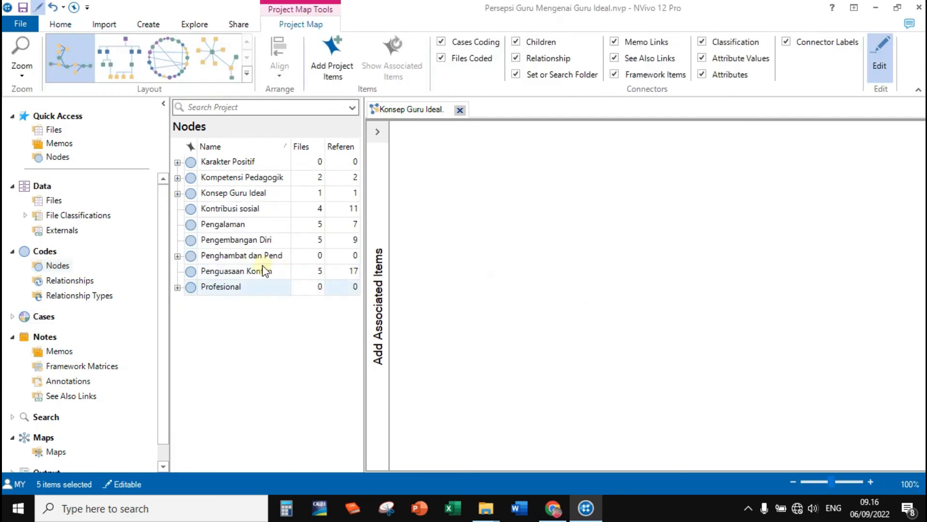
{"action": "left_click", "coordinate": [221, 162]}
{"action": "left_click", "coordinate": [231, 284], "text": "shift"}
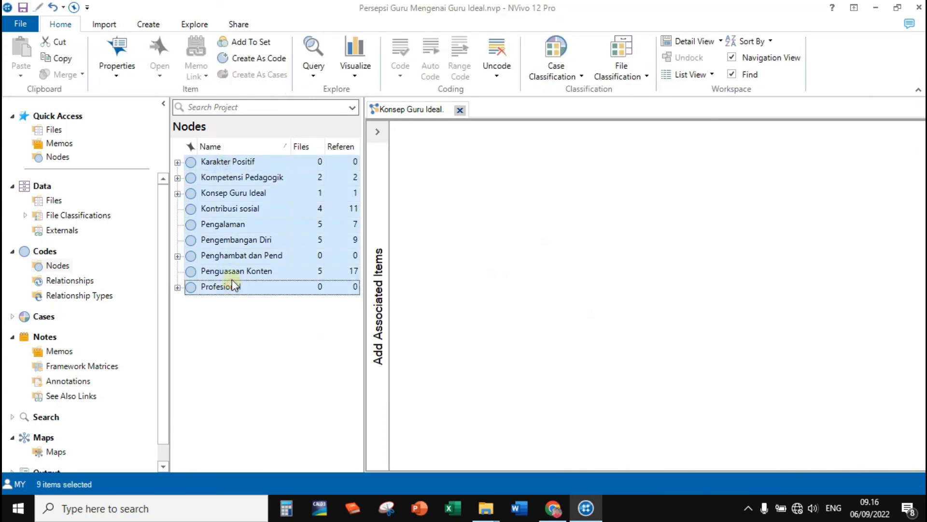
{"action": "left_click_drag", "start_coordinate": [215, 209], "coordinate": [535, 263]}
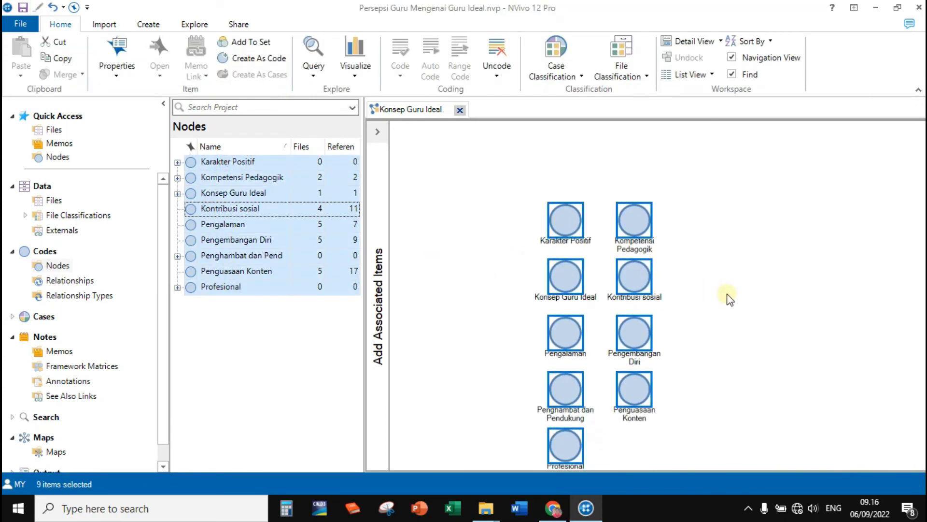
{"action": "left_click", "coordinate": [734, 197]}
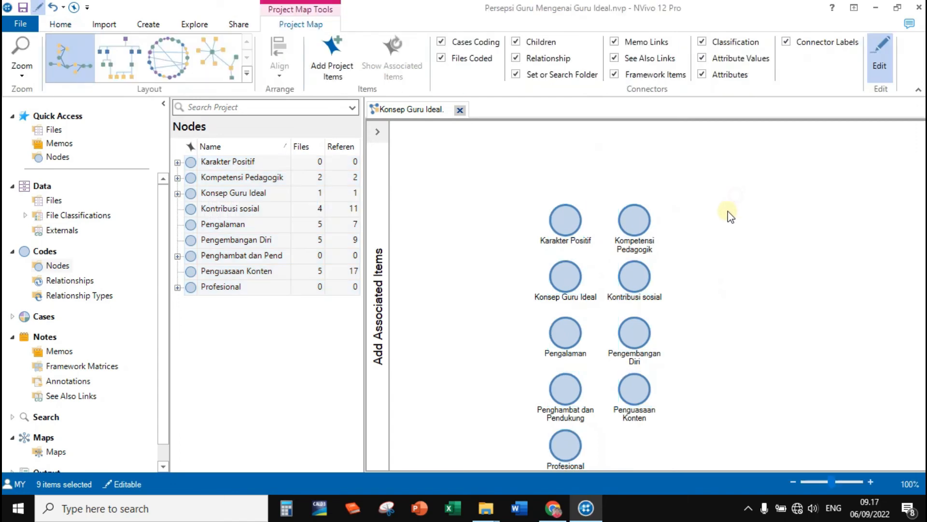
Expand the Konsep Guru Ideal node to show its child nodes, and save the project.
{"action": "left_click", "coordinate": [178, 193]}
{"action": "left_click", "coordinate": [519, 221]}
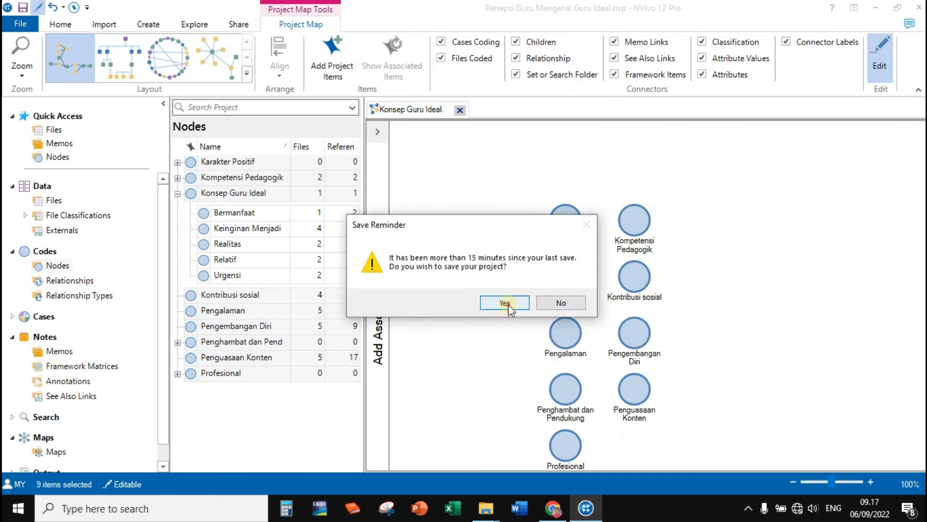
{"action": "left_click", "coordinate": [510, 302]}
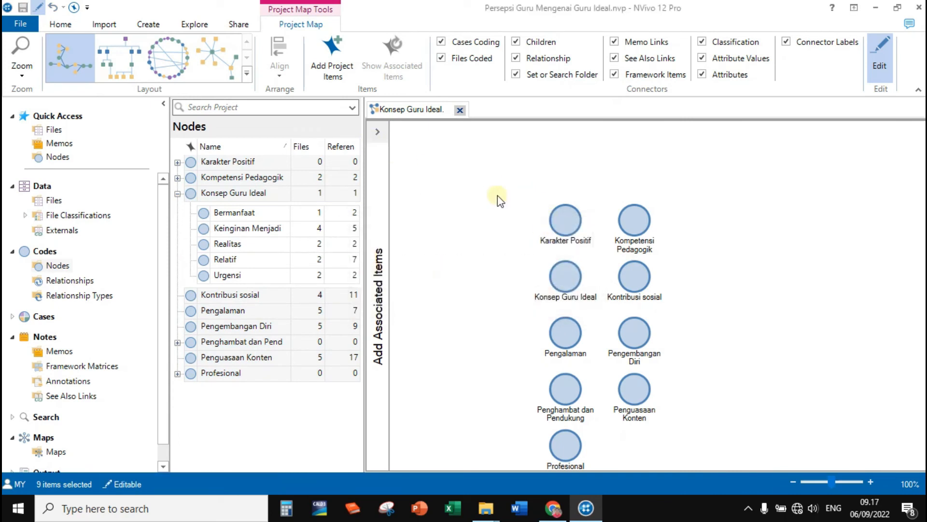
Replace the nine nodes on the map with all of the project's files, nodes, memos and maps.
{"action": "left_click_drag", "start_coordinate": [441, 172], "coordinate": [706, 462]}
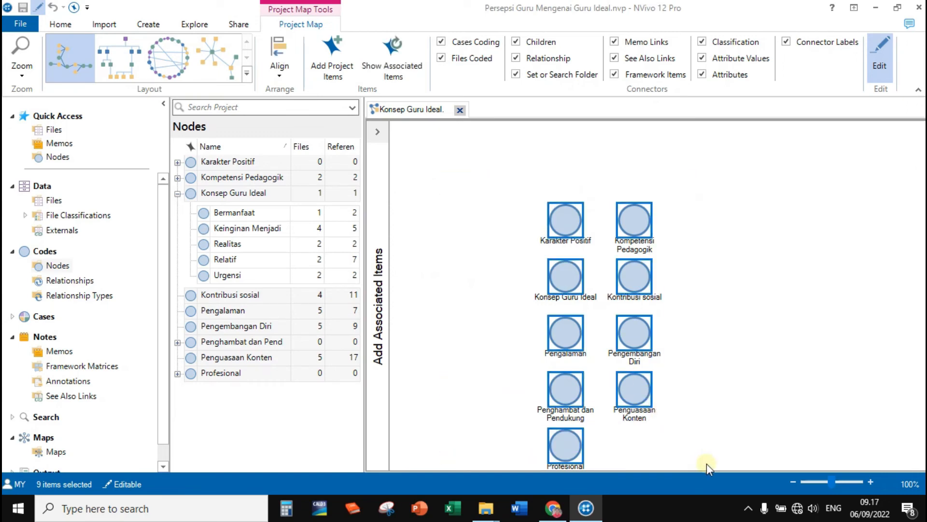
{"action": "key", "text": "Delete"}
{"action": "left_click", "coordinate": [332, 53]}
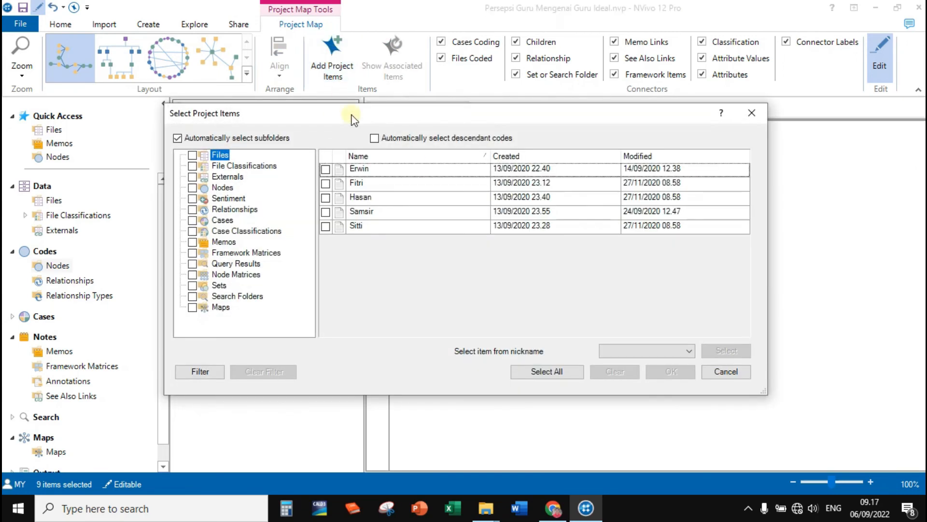
{"action": "left_click", "coordinate": [192, 155]}
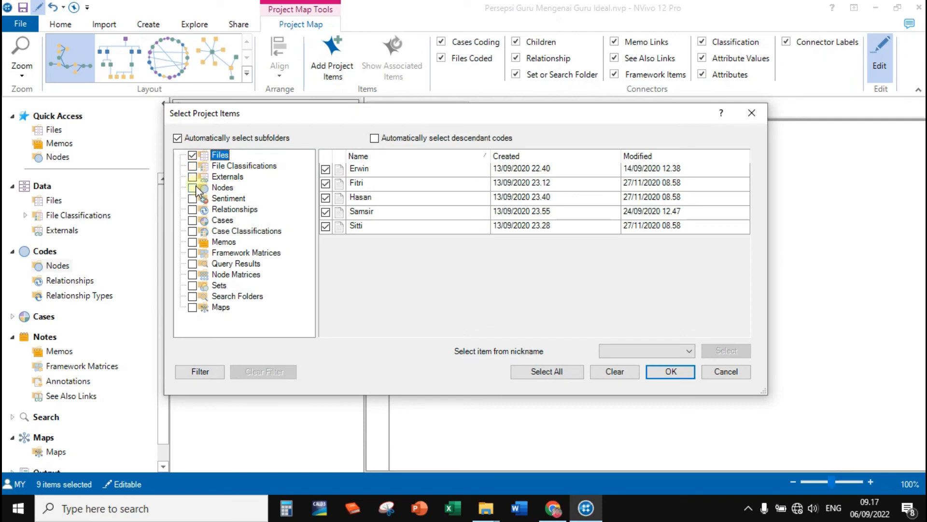
{"action": "left_click", "coordinate": [193, 188]}
{"action": "left_click", "coordinate": [669, 371]}
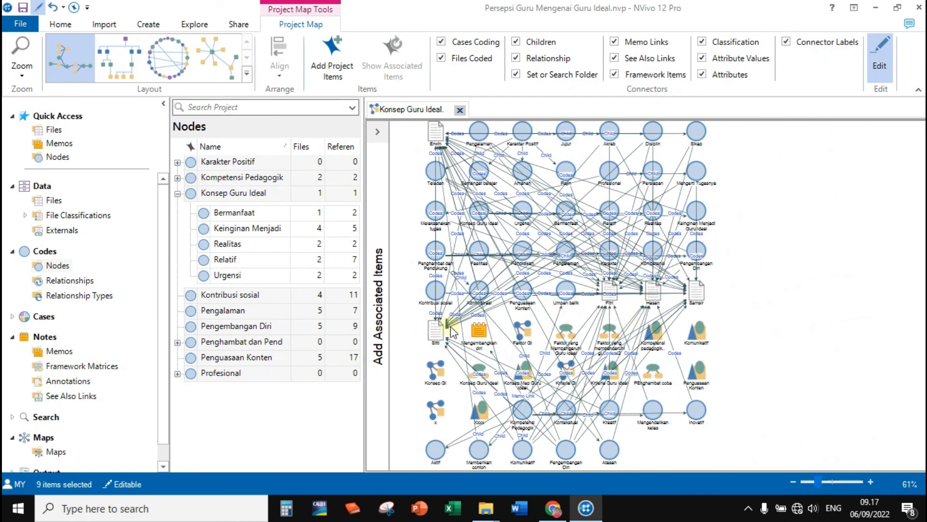
Pull one file out of the grid of items, try the circular layout, and rearrange the map in the radial network layout.
{"action": "left_click_drag", "start_coordinate": [437, 333], "coordinate": [800, 276]}
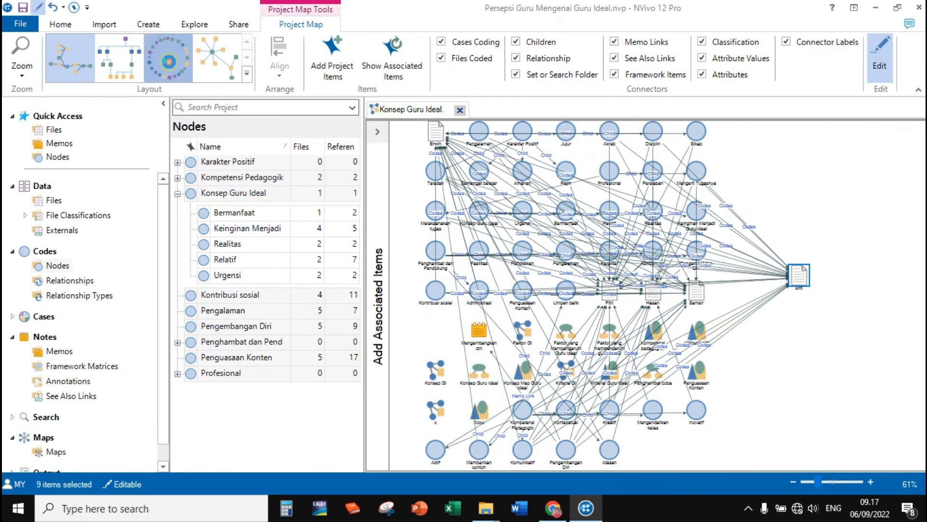
{"action": "left_click", "coordinate": [169, 58]}
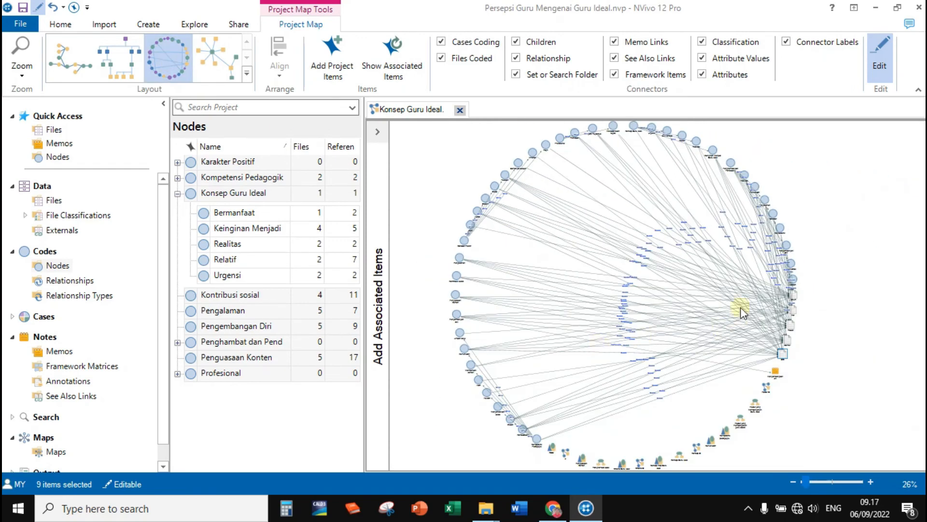
{"action": "left_click", "coordinate": [214, 57]}
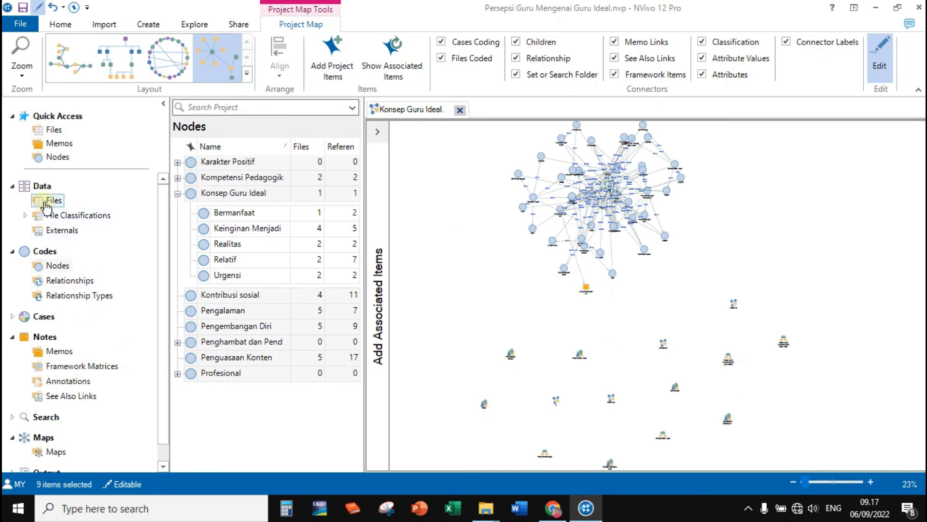
Examine the project's list of files and its list of memos.
{"action": "left_click", "coordinate": [45, 200]}
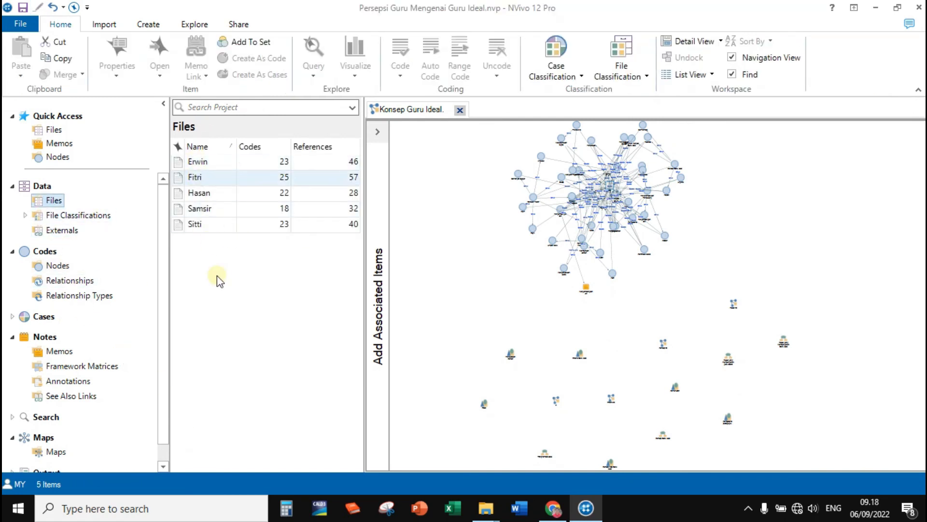
{"action": "left_click", "coordinate": [57, 351]}
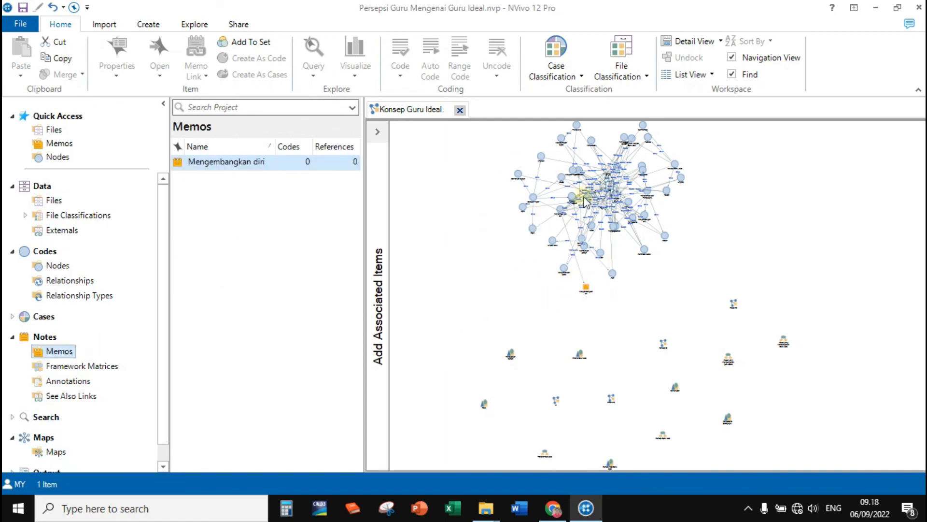
Pull a file out of the dense cluster to the right side of the map and move two nodes to the open space below the cluster.
{"action": "left_click_drag", "start_coordinate": [612, 191], "coordinate": [742, 226]}
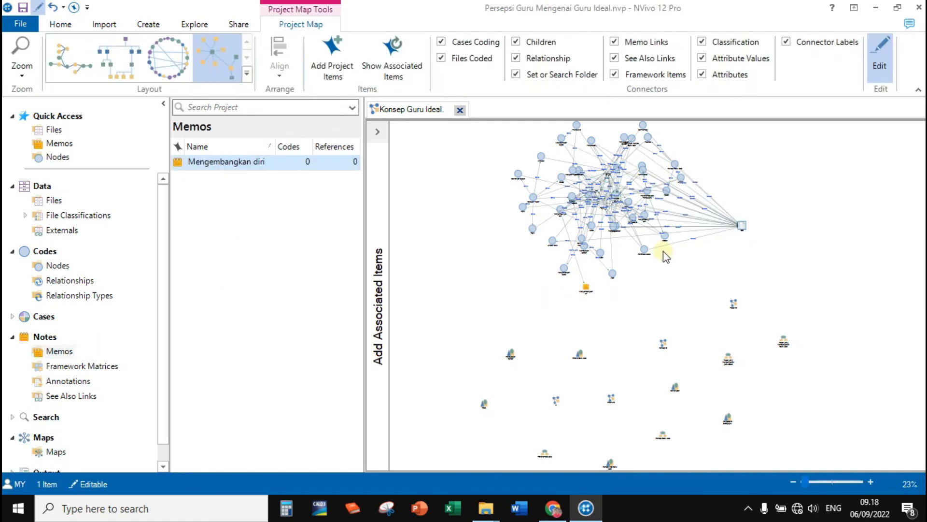
{"action": "left_click_drag", "start_coordinate": [644, 252], "coordinate": [644, 279]}
{"action": "left_click_drag", "start_coordinate": [564, 268], "coordinate": [505, 277]}
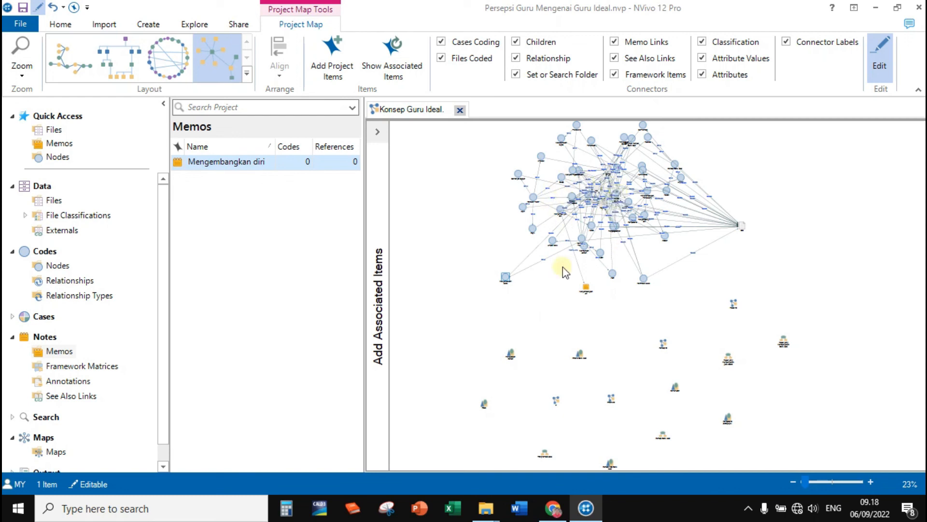
{"action": "left_click_drag", "start_coordinate": [505, 277], "coordinate": [703, 274]}
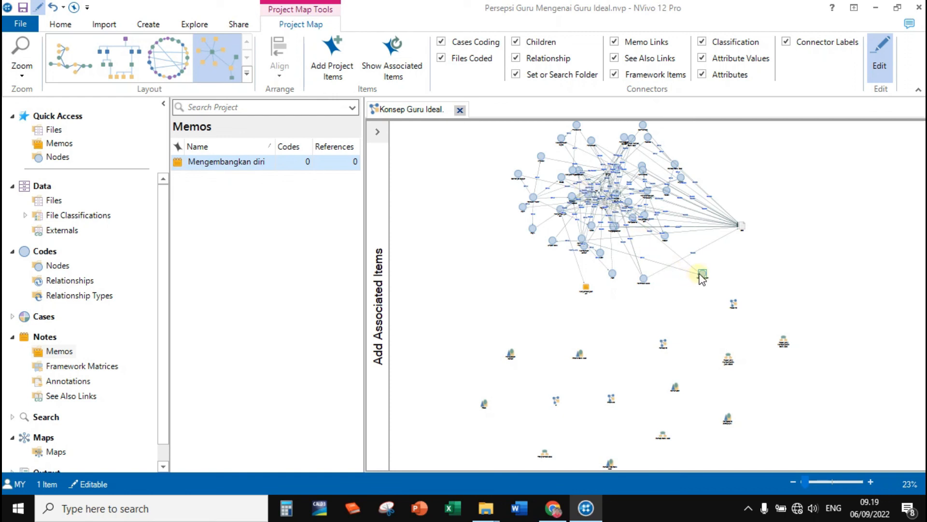
{"action": "left_click_drag", "start_coordinate": [702, 274], "coordinate": [708, 268]}
{"action": "left_click", "coordinate": [756, 268]}
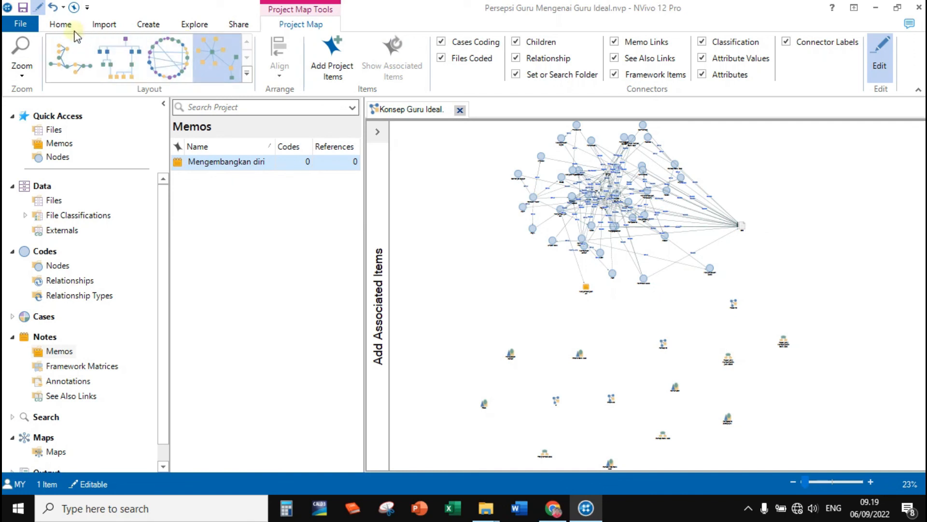
{"action": "left_click", "coordinate": [60, 24]}
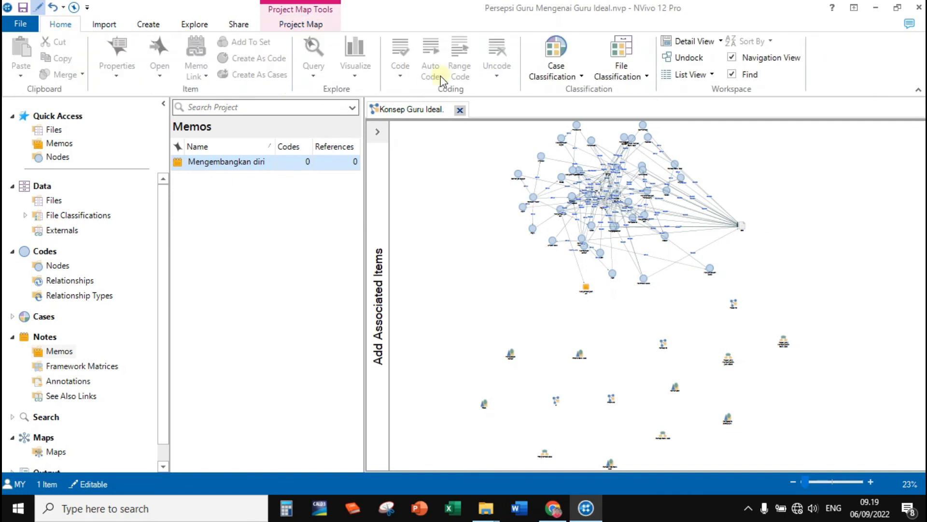
{"action": "left_click", "coordinate": [309, 25]}
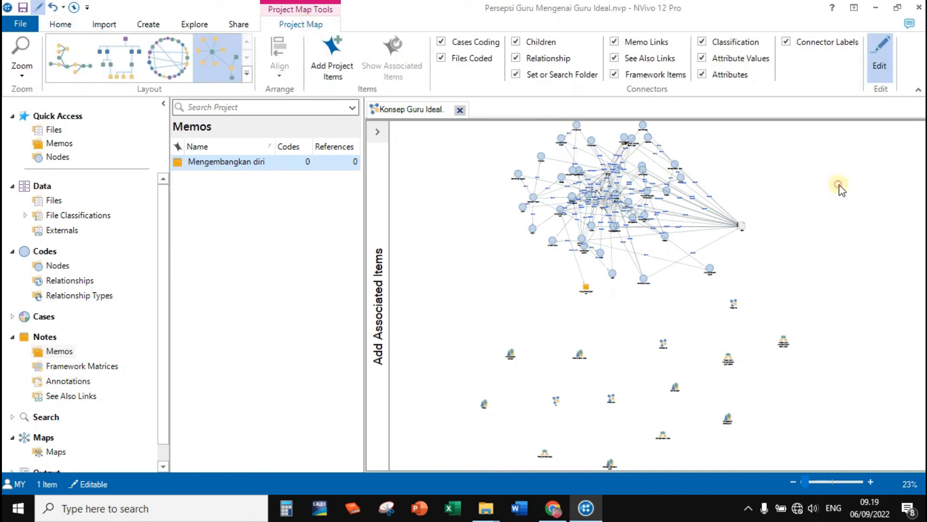